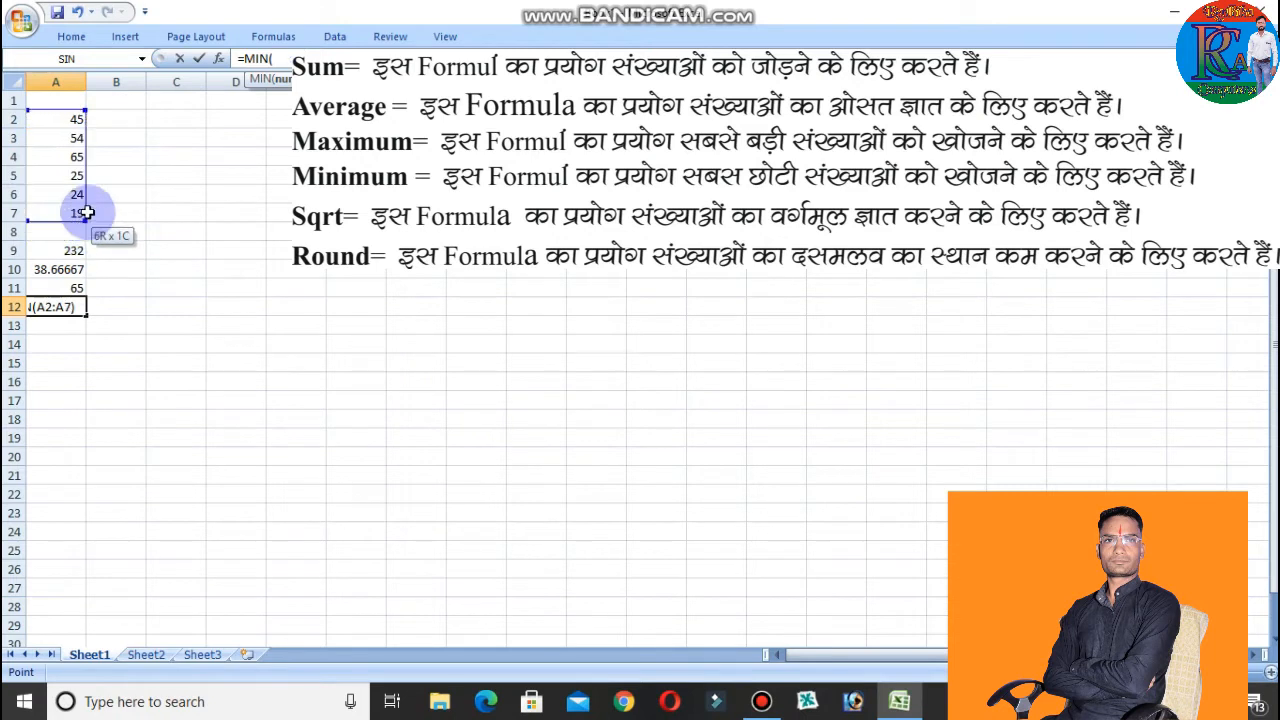
# Finish the MIN formula over A2:A7 in cell A12 and enter 125 in cell C3.
pyautogui.press('Return')
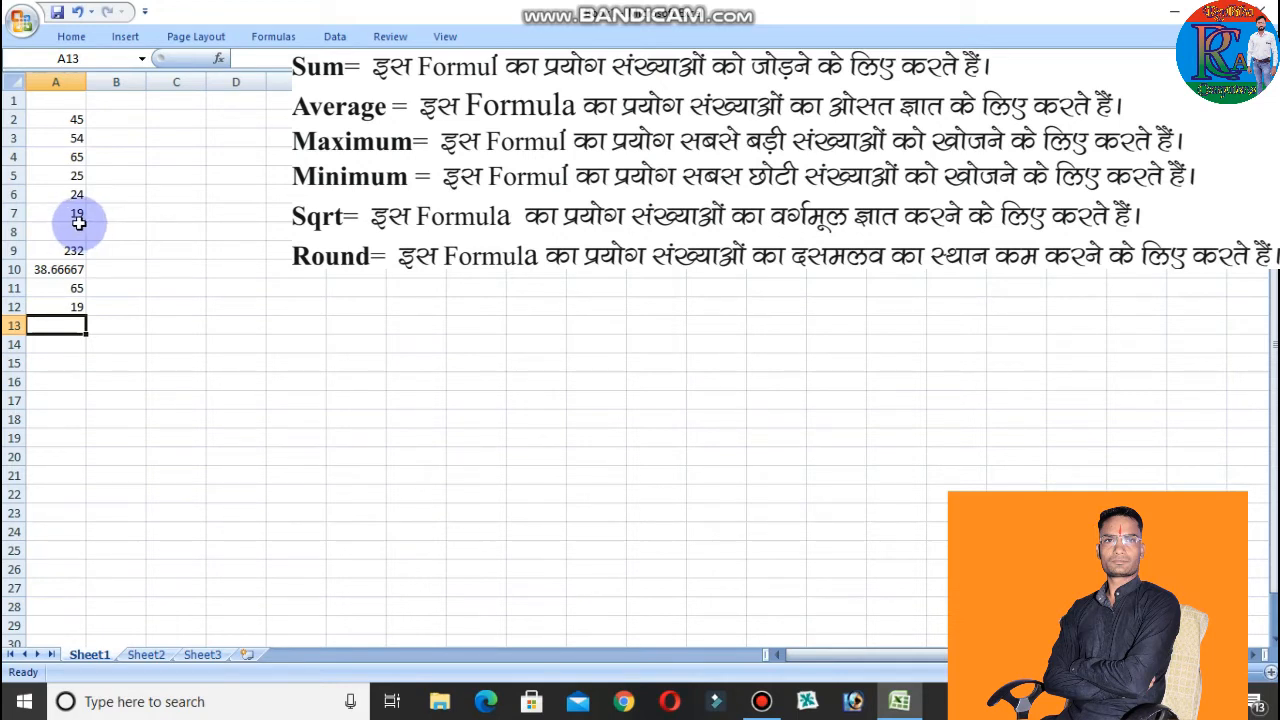
pyautogui.doubleClick(186, 140)
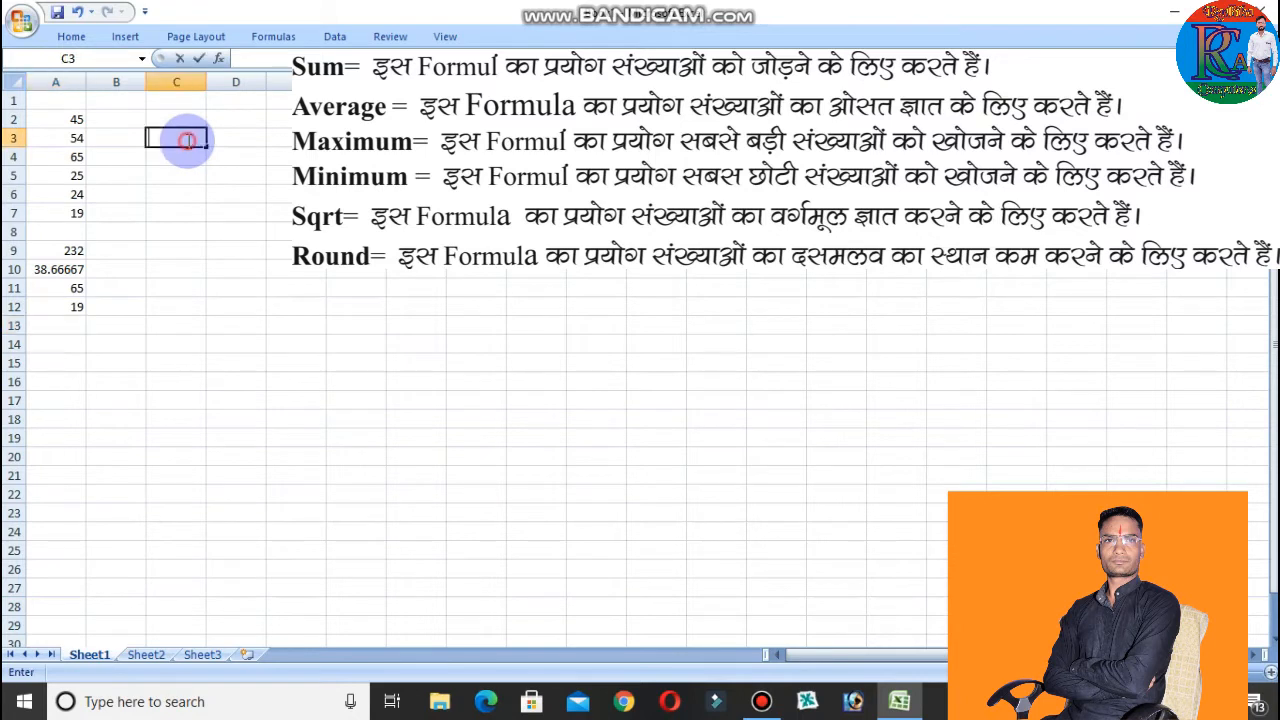
pyautogui.write('125')
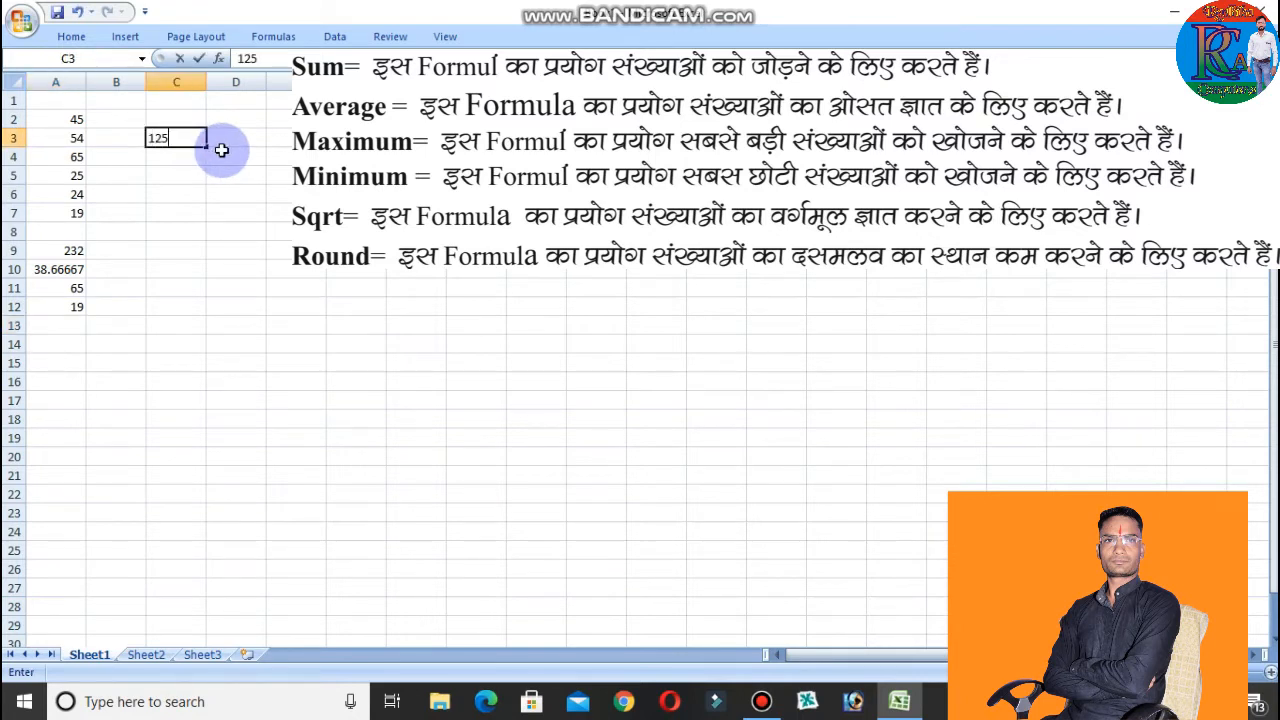
# Calculate the square root of C3 in cell C4 with the formula =sqrt(C3).
pyautogui.doubleClick(154, 158)
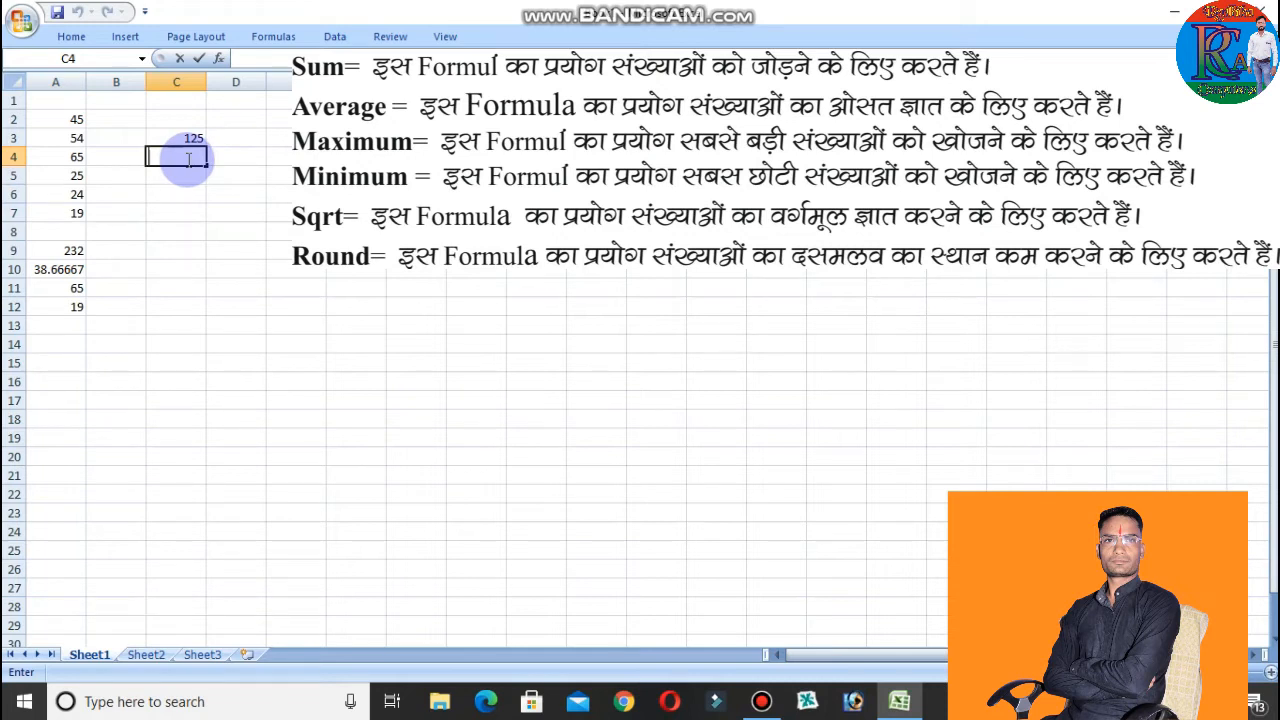
pyautogui.write('=')
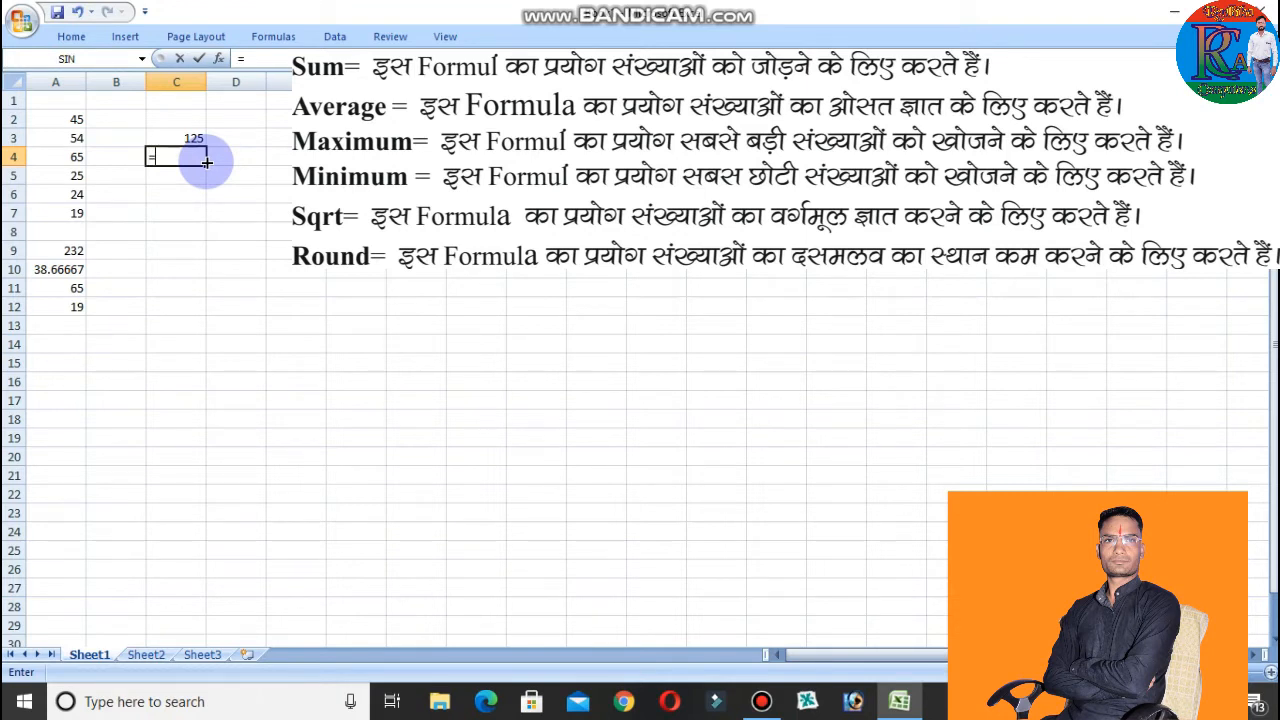
pyautogui.write('sqrt')
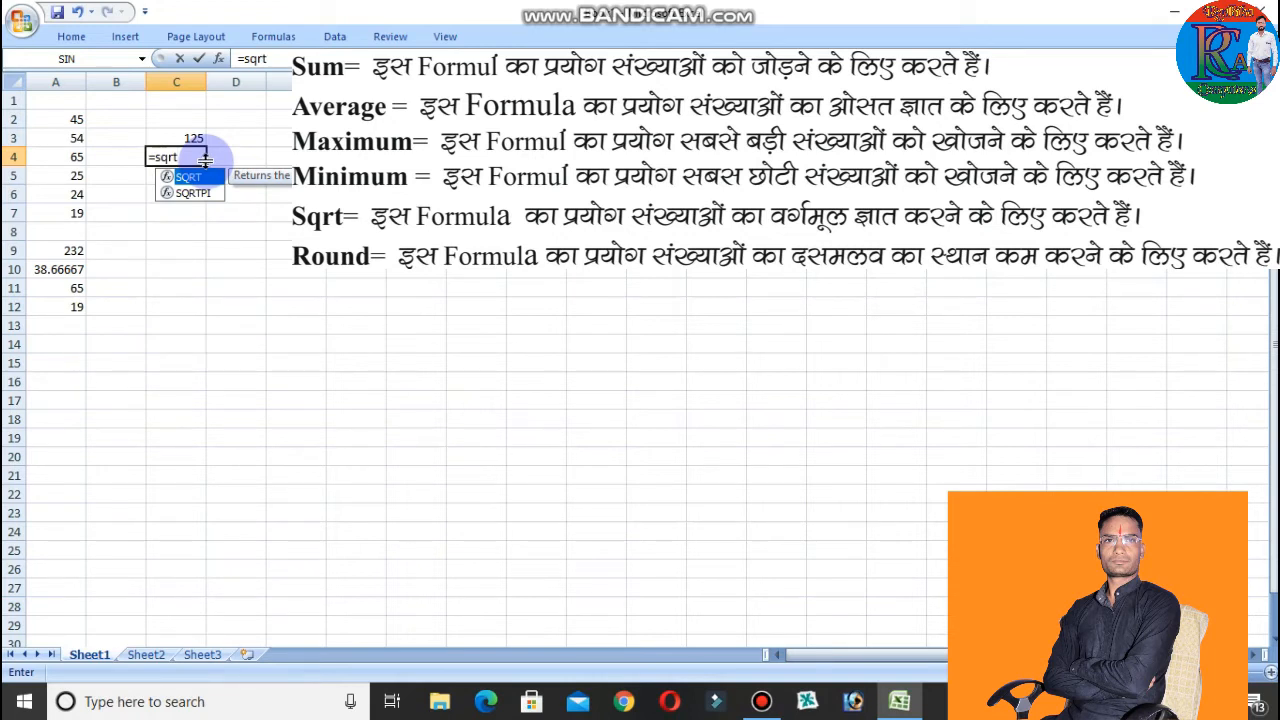
pyautogui.write('(')
pyautogui.click(180, 137)
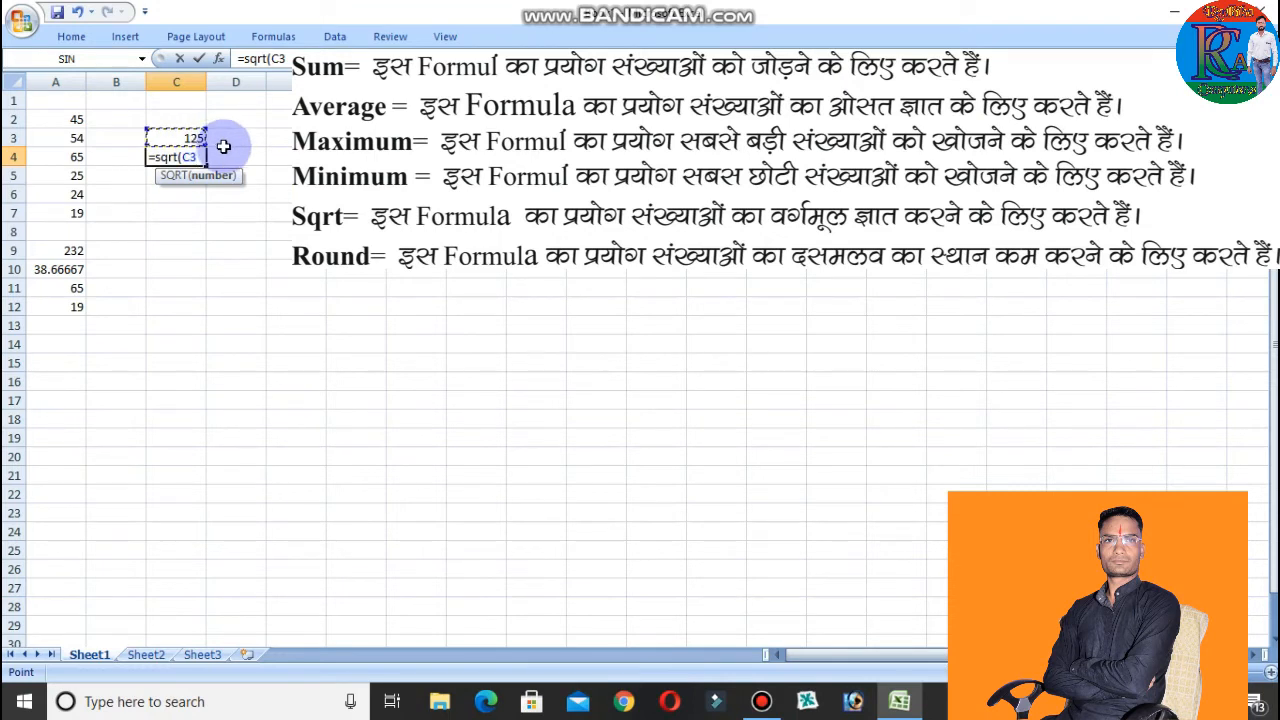
pyautogui.write(')')
pyautogui.press('Return')
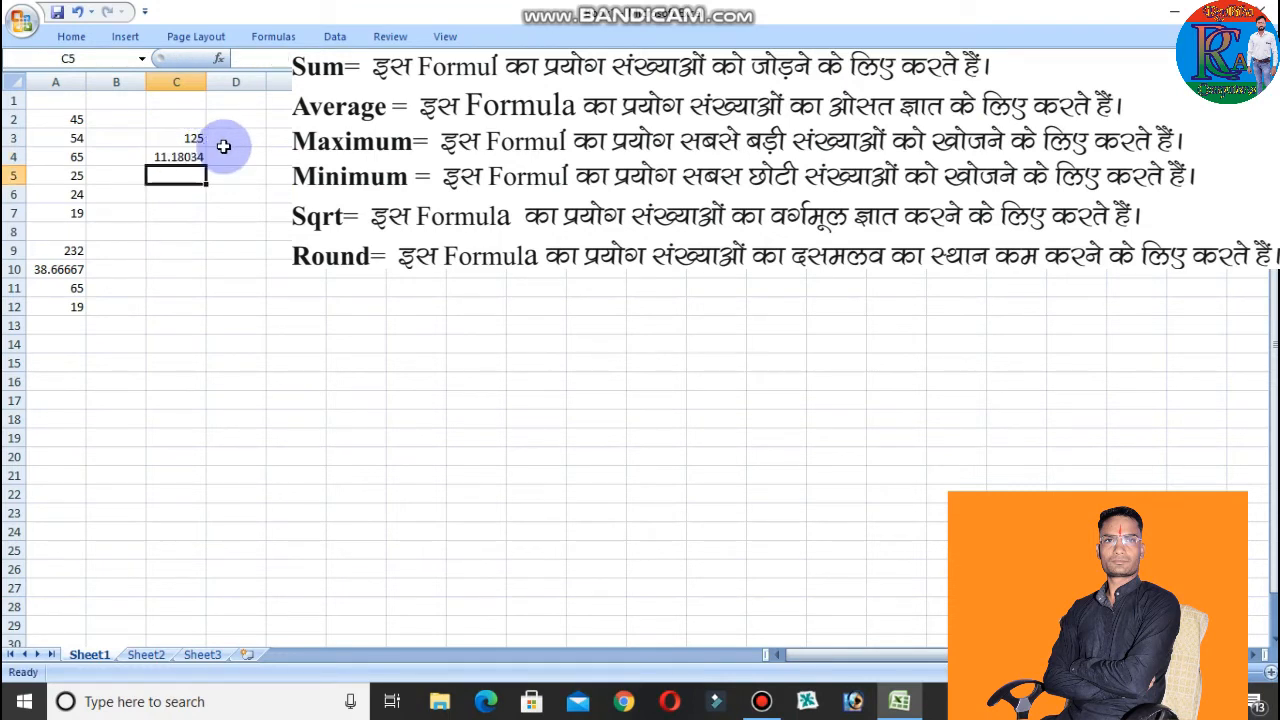
# Enter 64 in cell D3, beside the 125 in C3.
pyautogui.click(181, 177)
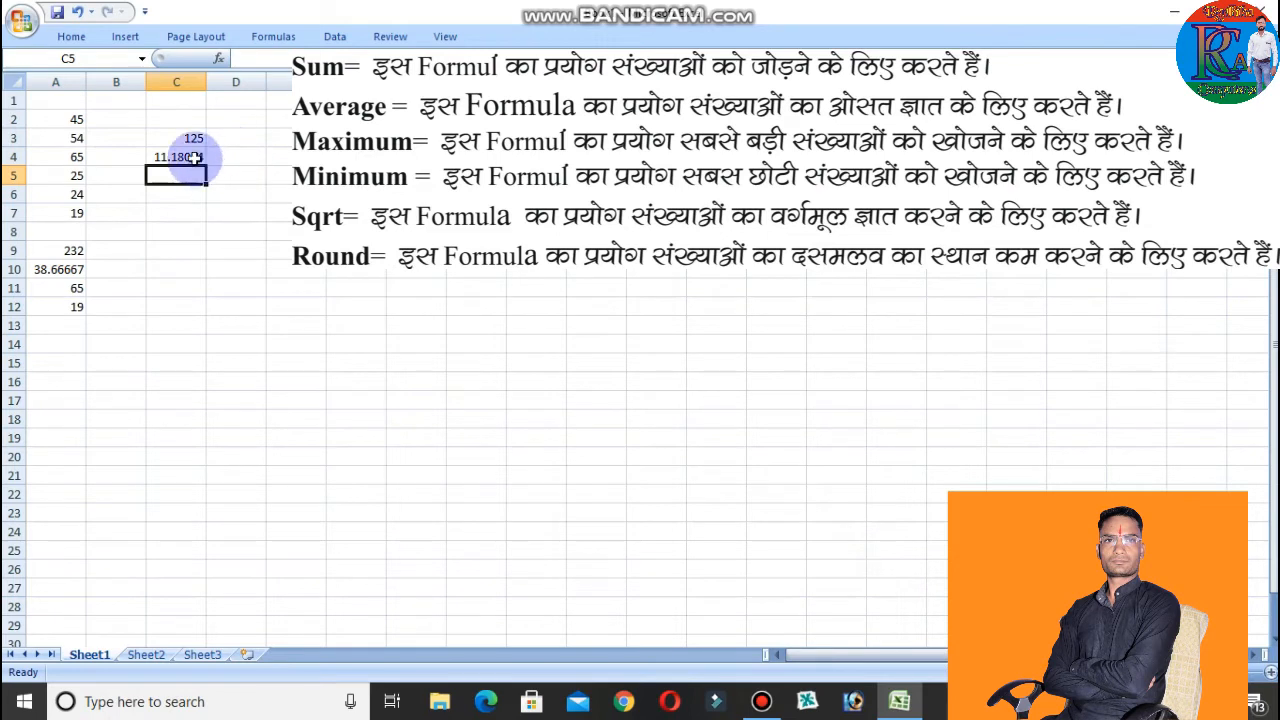
pyautogui.click(193, 157)
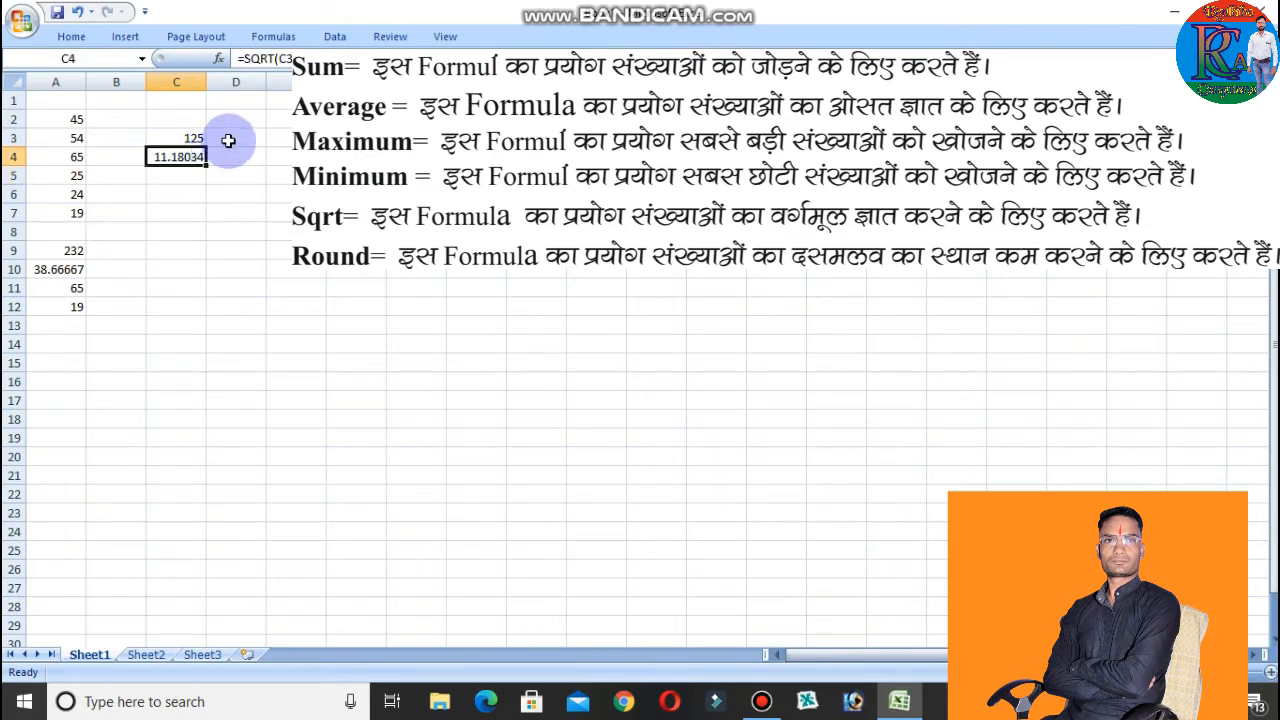
pyautogui.click(230, 139)
pyautogui.write('6')
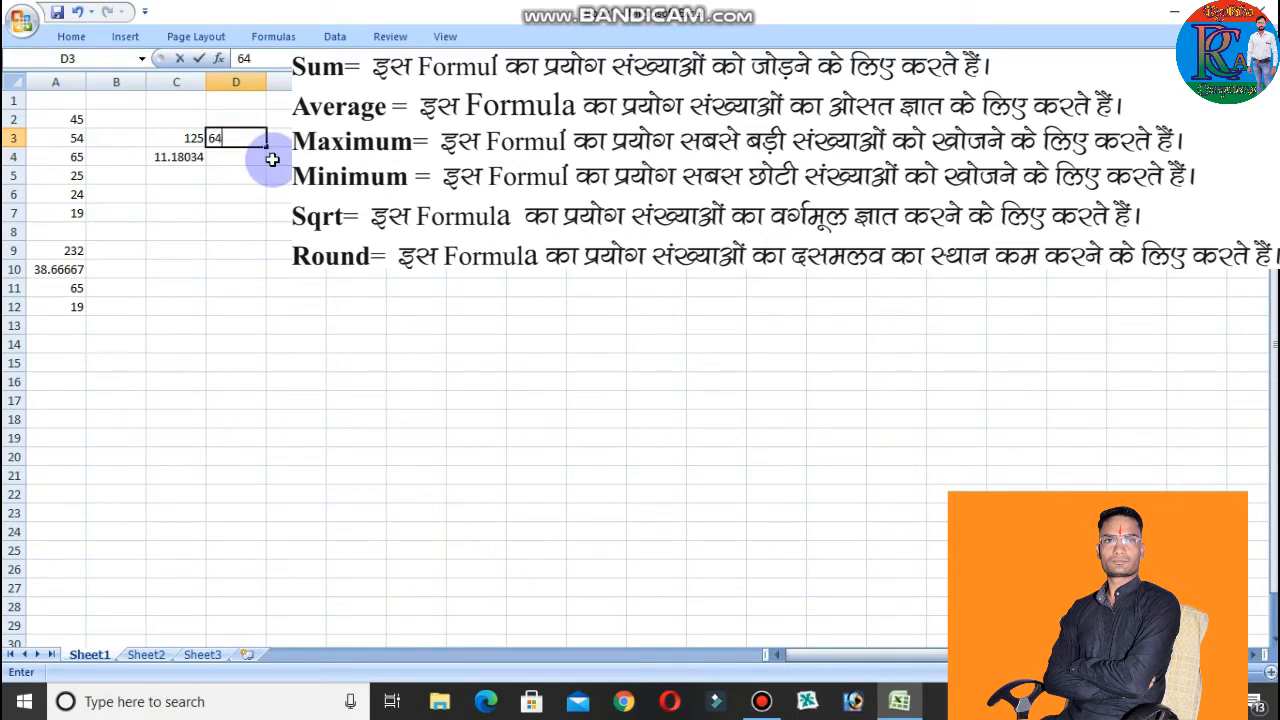
pyautogui.write('4')
pyautogui.press('Return')
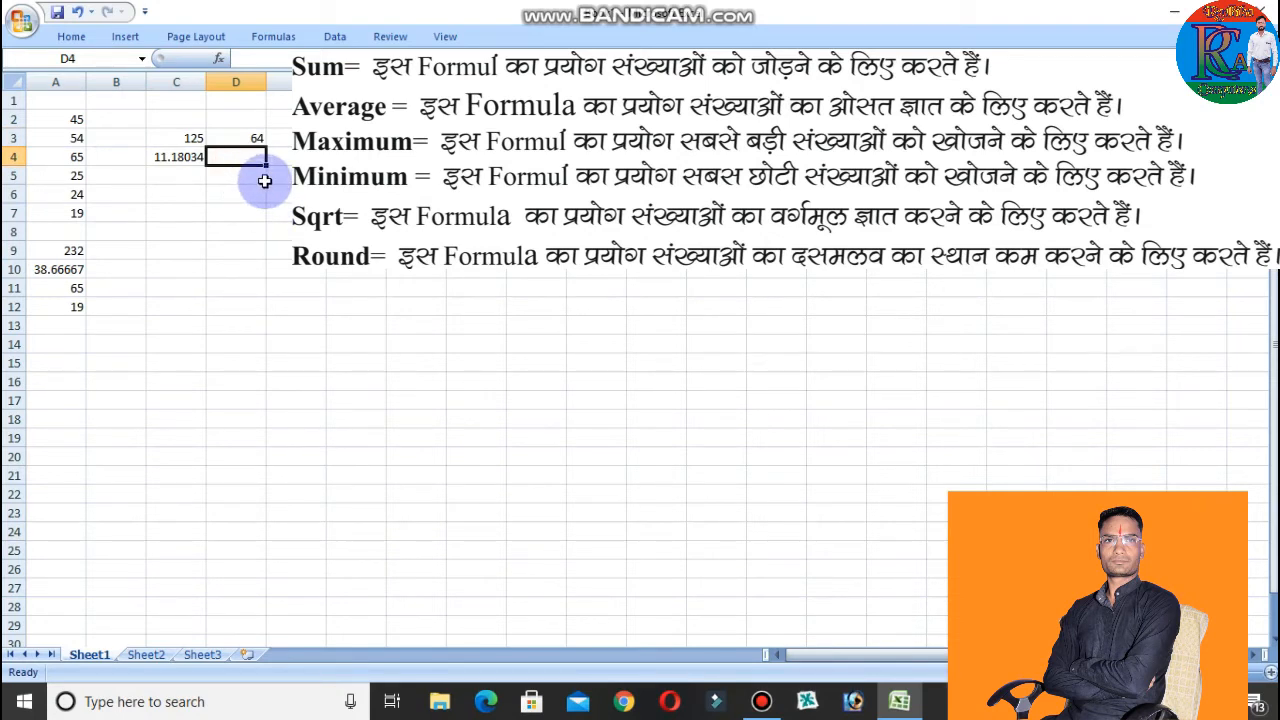
# Fill the SQRT formula from cell C4 across to D4.
pyautogui.click(165, 158)
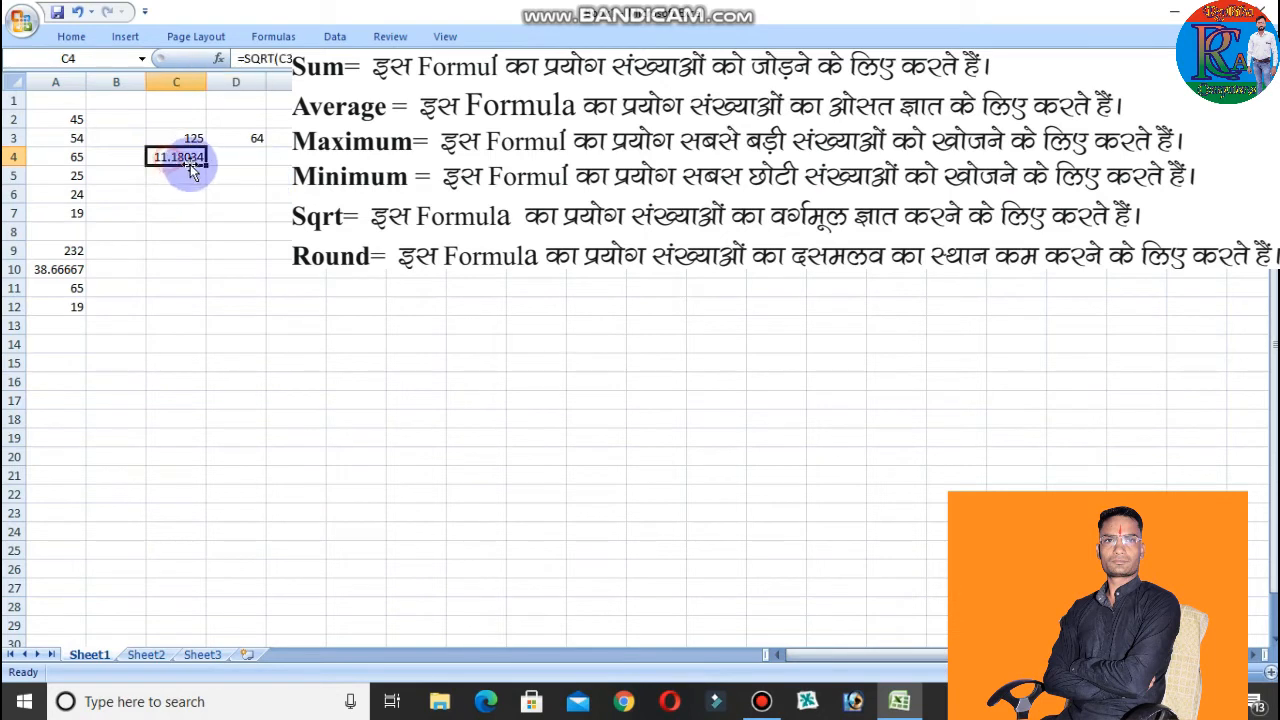
pyautogui.moveTo(207, 165); pyautogui.dragTo(255, 162)
pyautogui.click(268, 172)
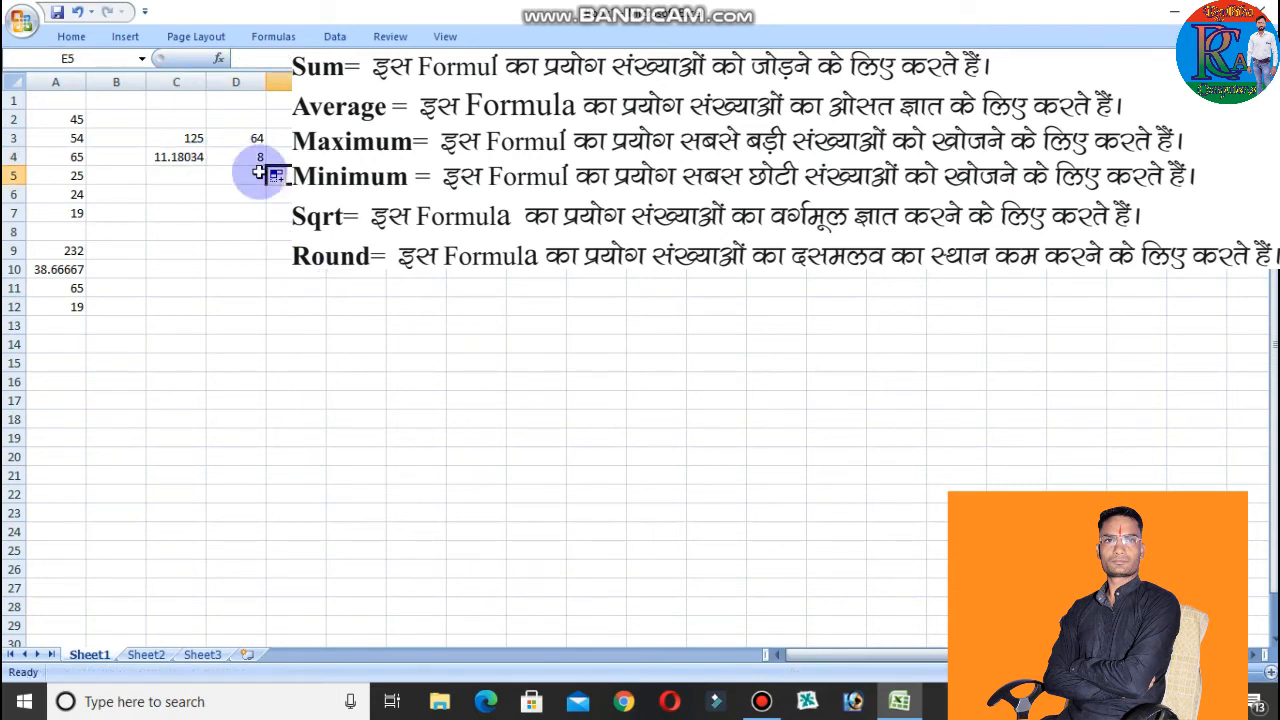
# Replace the cell reference in D4's SQRT formula with the number 8.
pyautogui.click(250, 158)
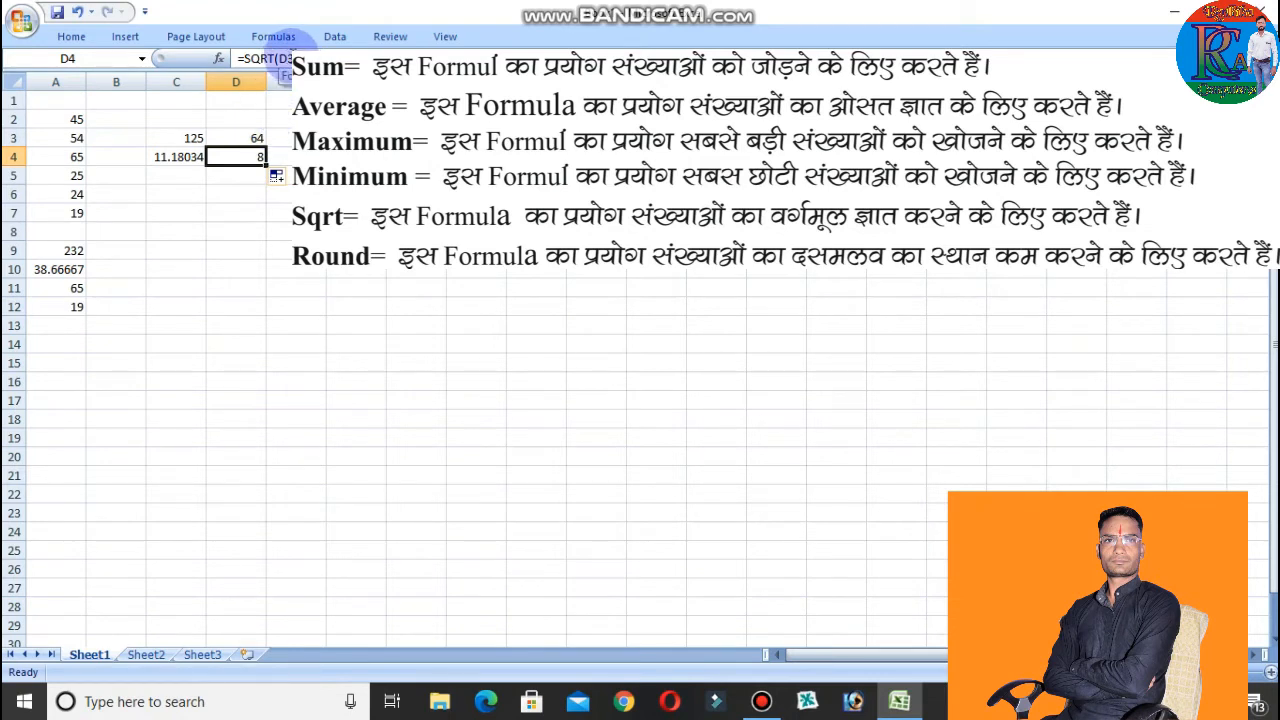
pyautogui.click(288, 58)
pyautogui.press('BackSpace')
pyautogui.press('BackSpace')
pyautogui.write('8')
pyautogui.press('Return')
# Change the argument of D4's SQRT formula to the number 64.
pyautogui.click(238, 157)
pyautogui.click(284, 58)
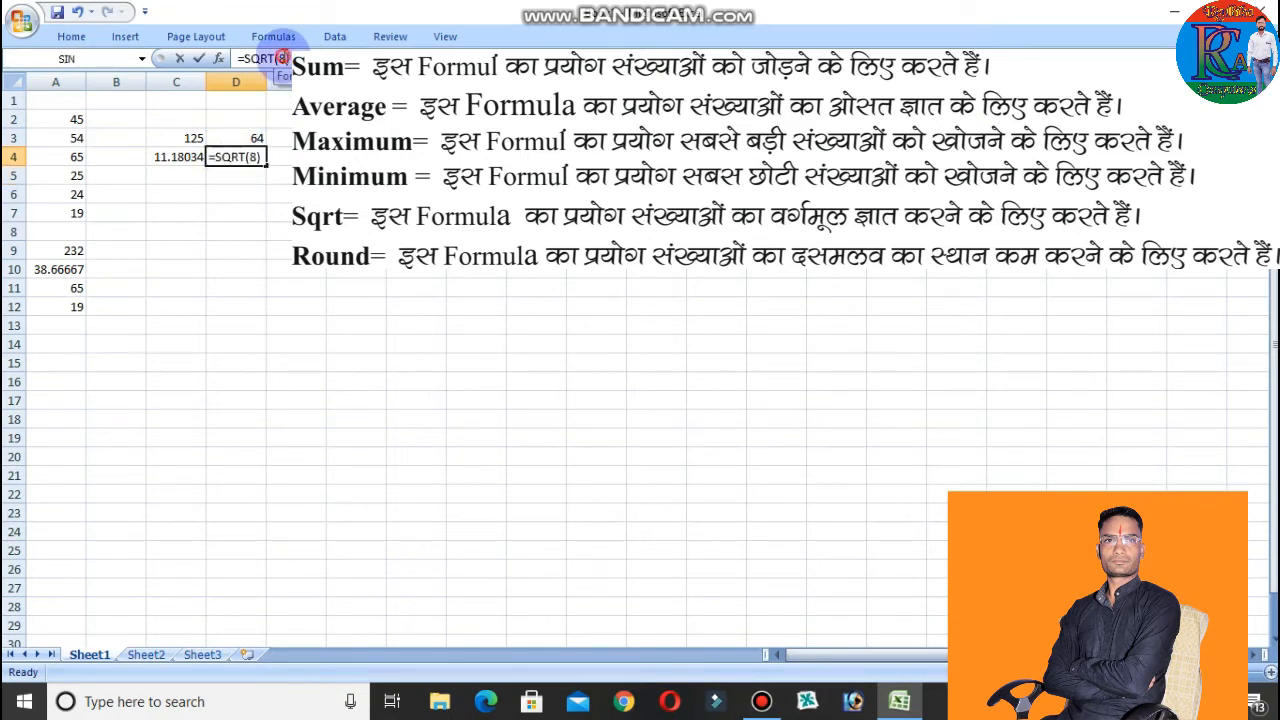
pyautogui.press('BackSpace')
pyautogui.write('64')
pyautogui.press('Return')
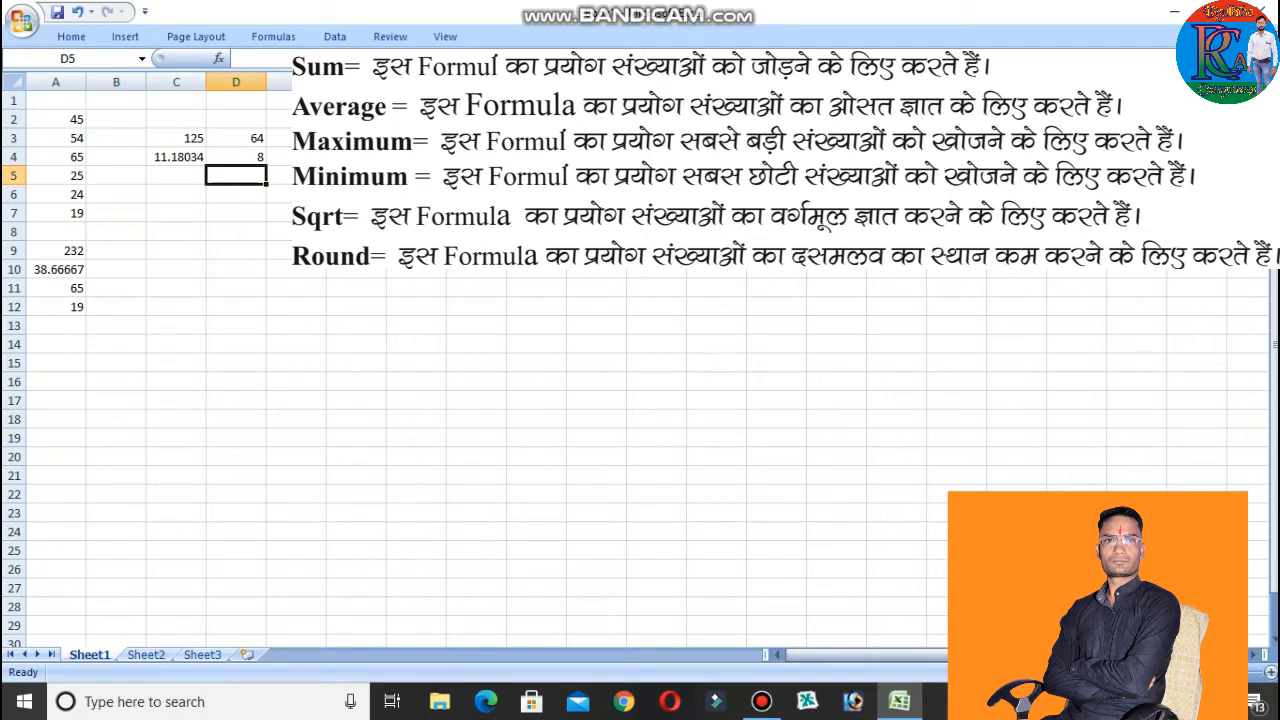
# Replace the typed number in D4's SQRT formula with a reference to cell D3.
pyautogui.doubleClick(248, 156)
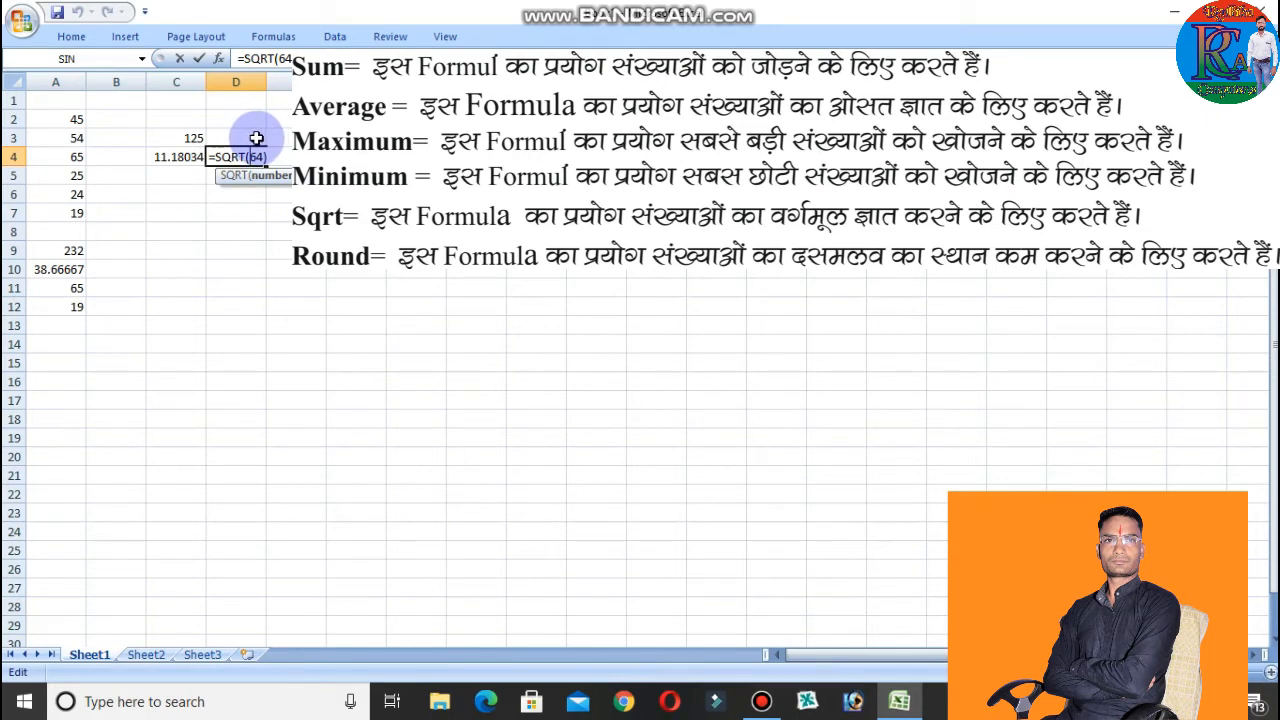
pyautogui.click(257, 138)
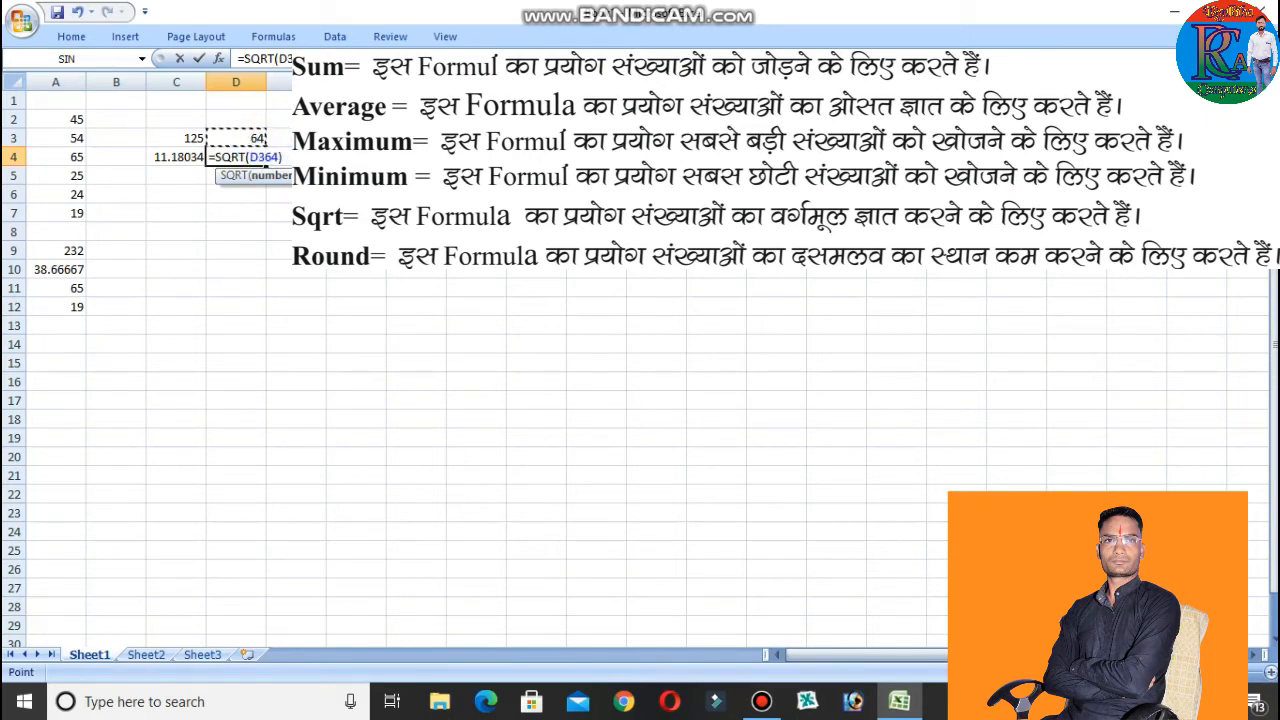
pyautogui.press('Delete')
pyautogui.press('Delete')
pyautogui.press('Return')
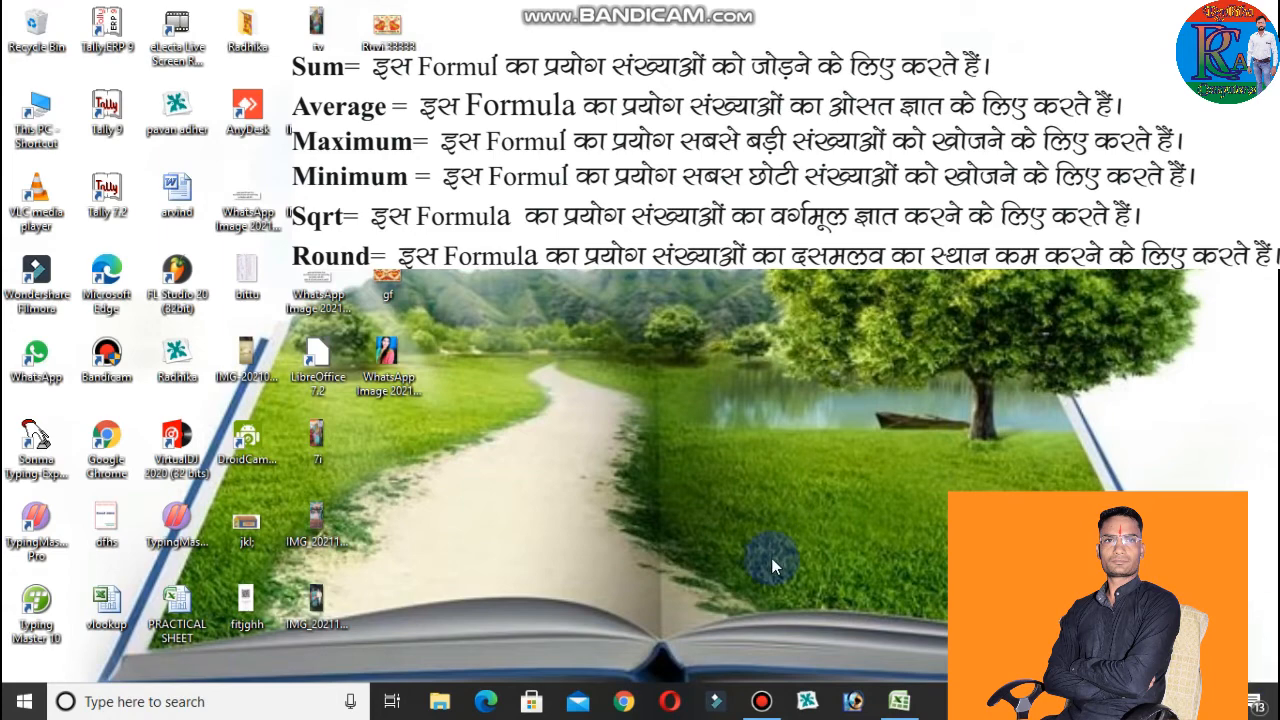
# Switch back to the Excel workbook and replace the contents of cell C5 with the formula =round(C4,3).
pyautogui.click(898, 703)
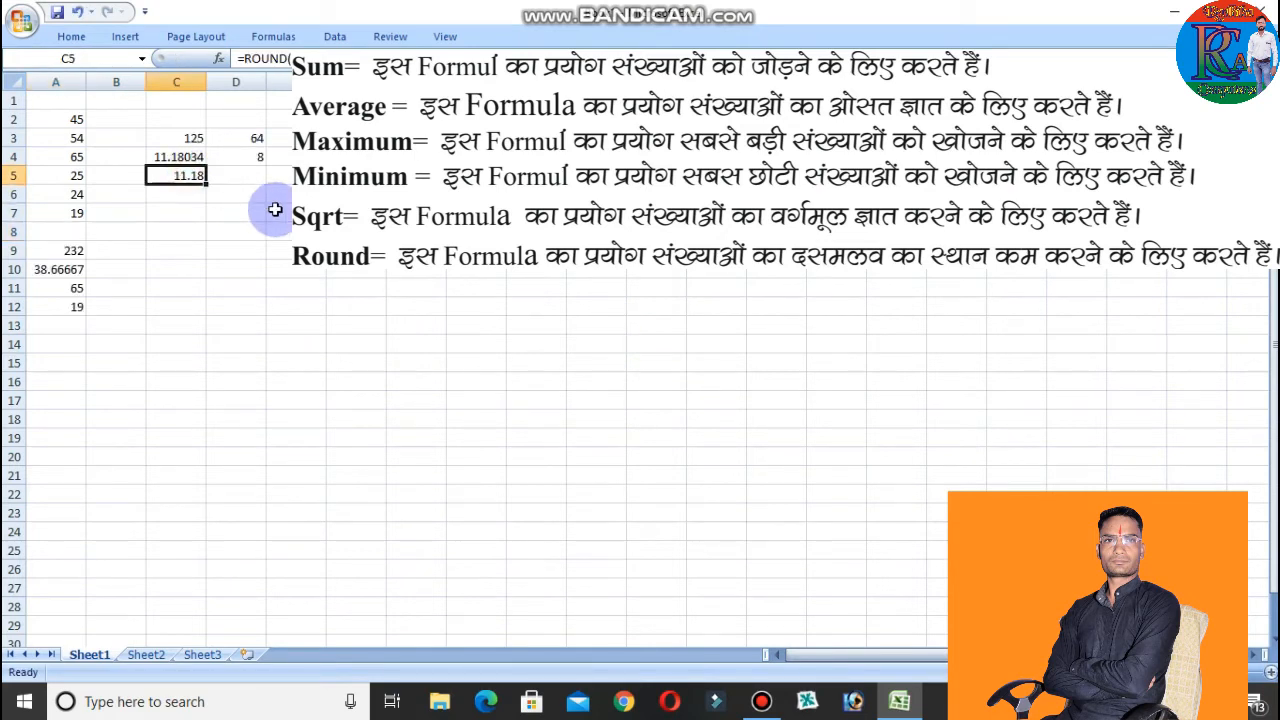
pyautogui.press('Delete')
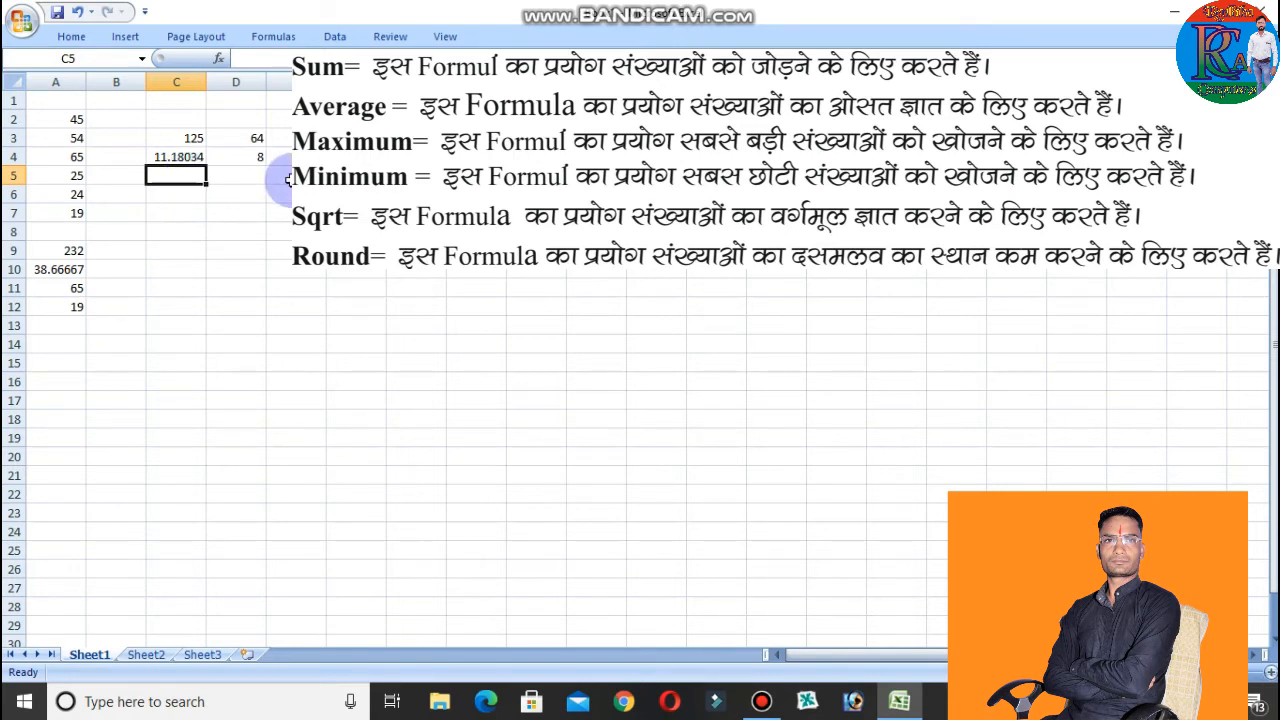
pyautogui.write('=r')
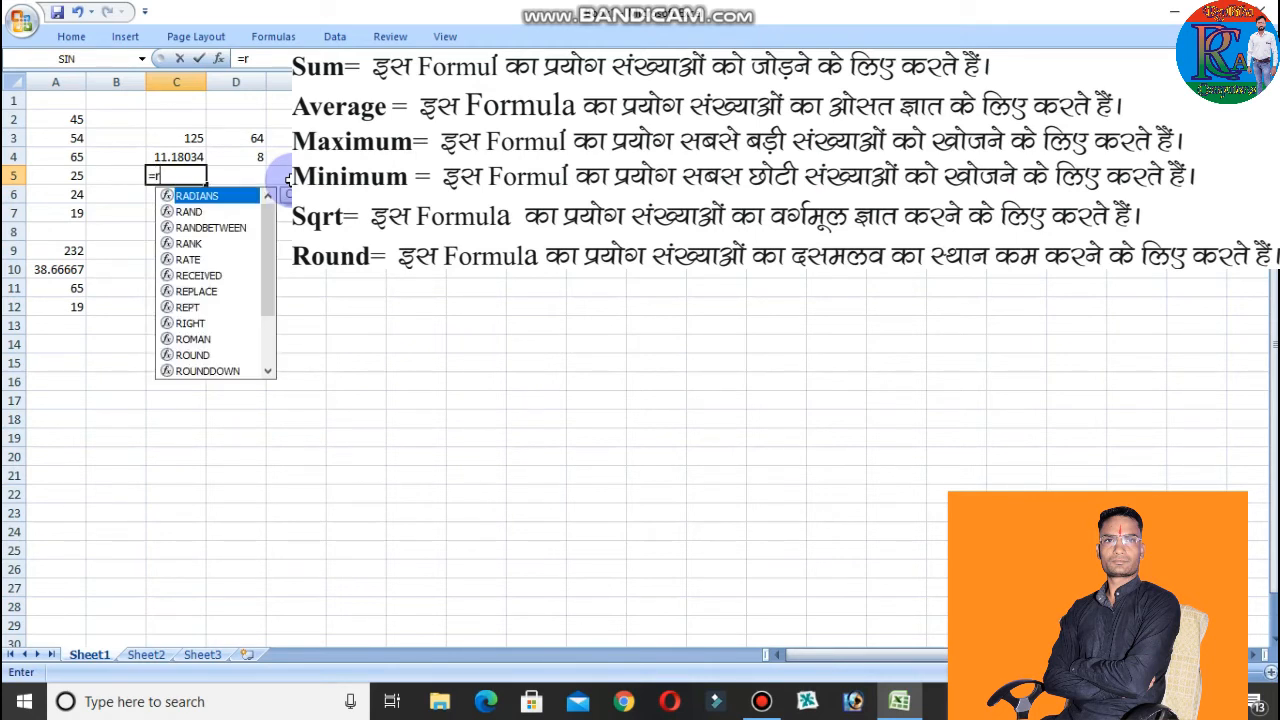
pyautogui.write('o')
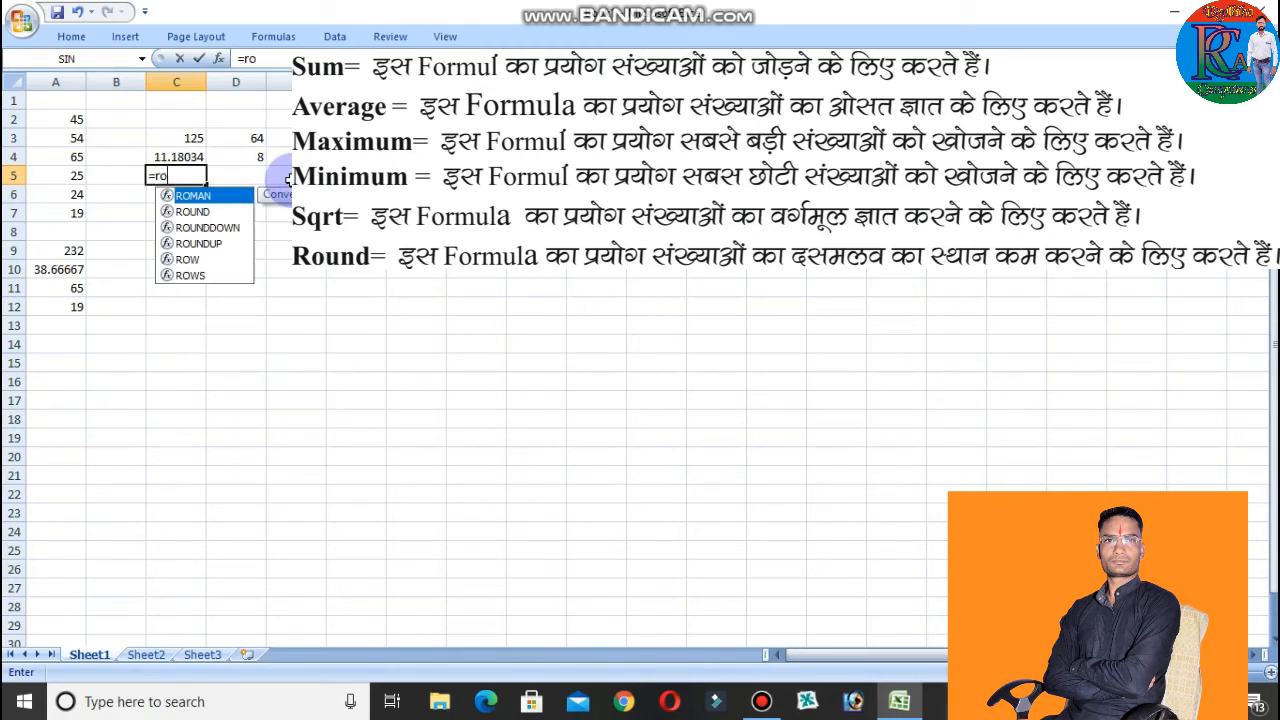
pyautogui.write('un')
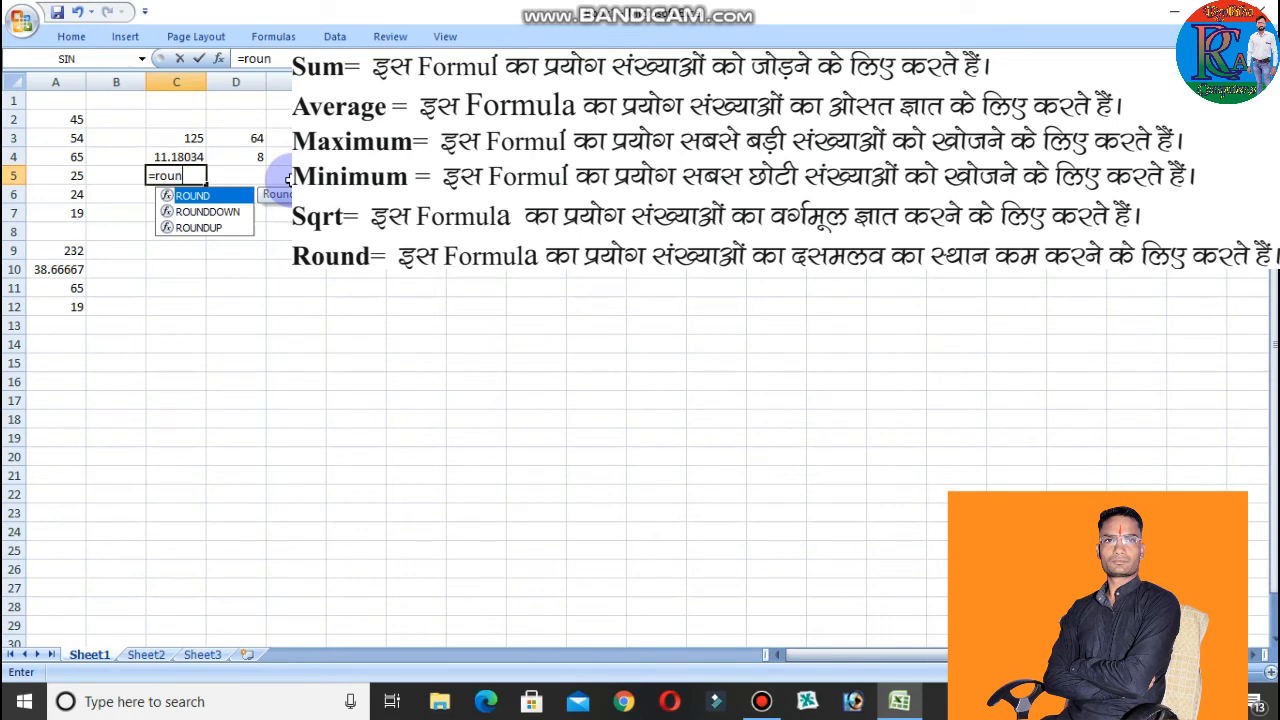
pyautogui.write('d(')
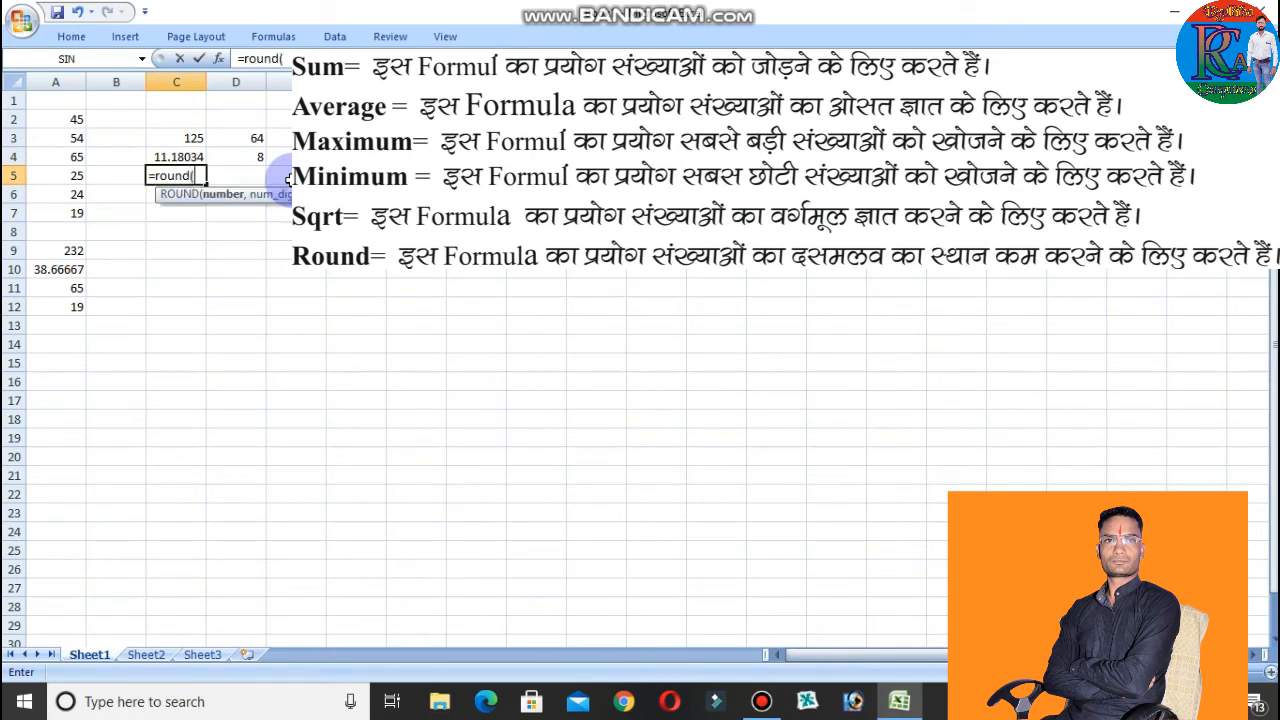
pyautogui.click(188, 157)
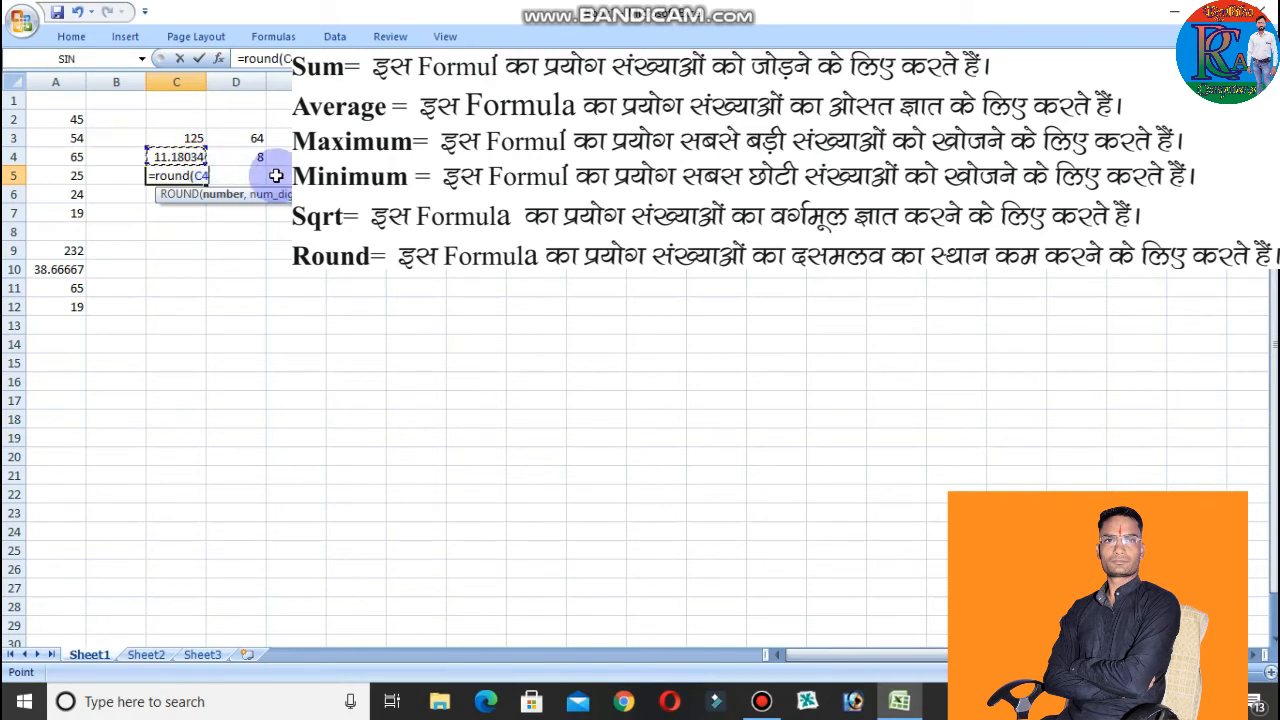
pyautogui.write(',')
pyautogui.write('3')
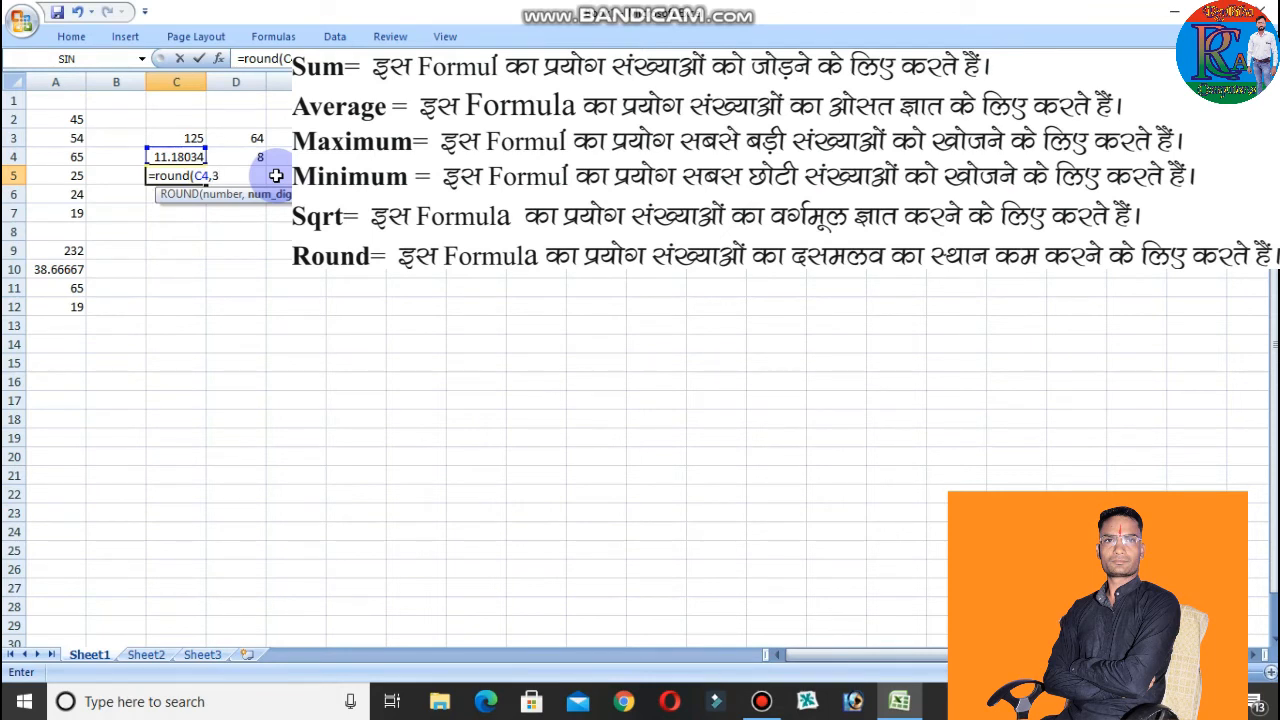
pyautogui.write(')')
pyautogui.press('Return')
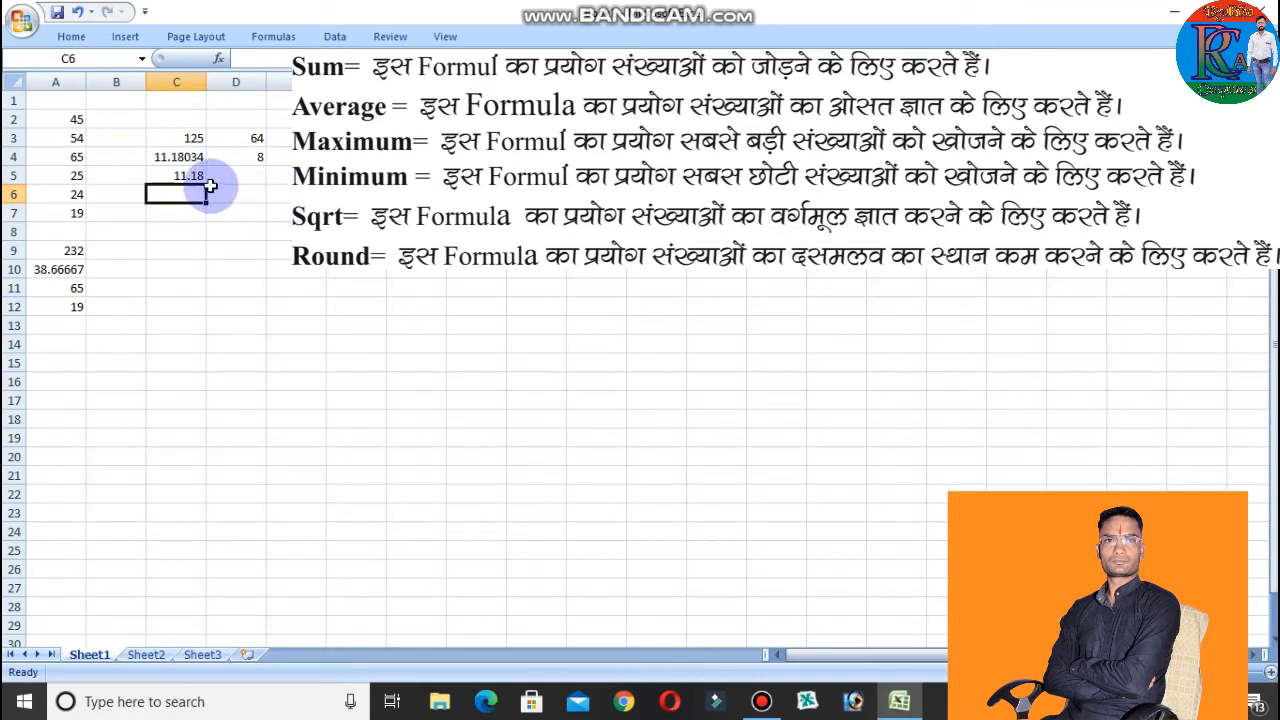
# Set the number of digits in C5's ROUND formula to 4.
pyautogui.click(185, 175)
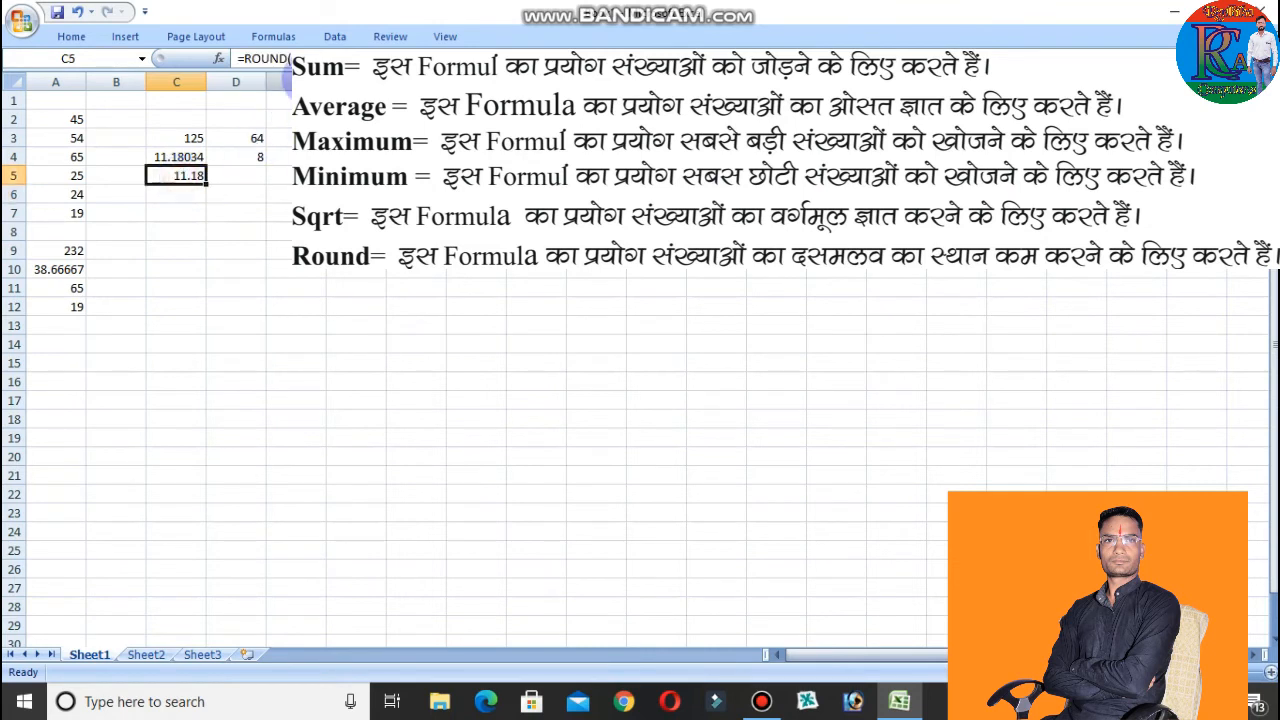
pyautogui.click(316, 58)
pyautogui.write(',6')
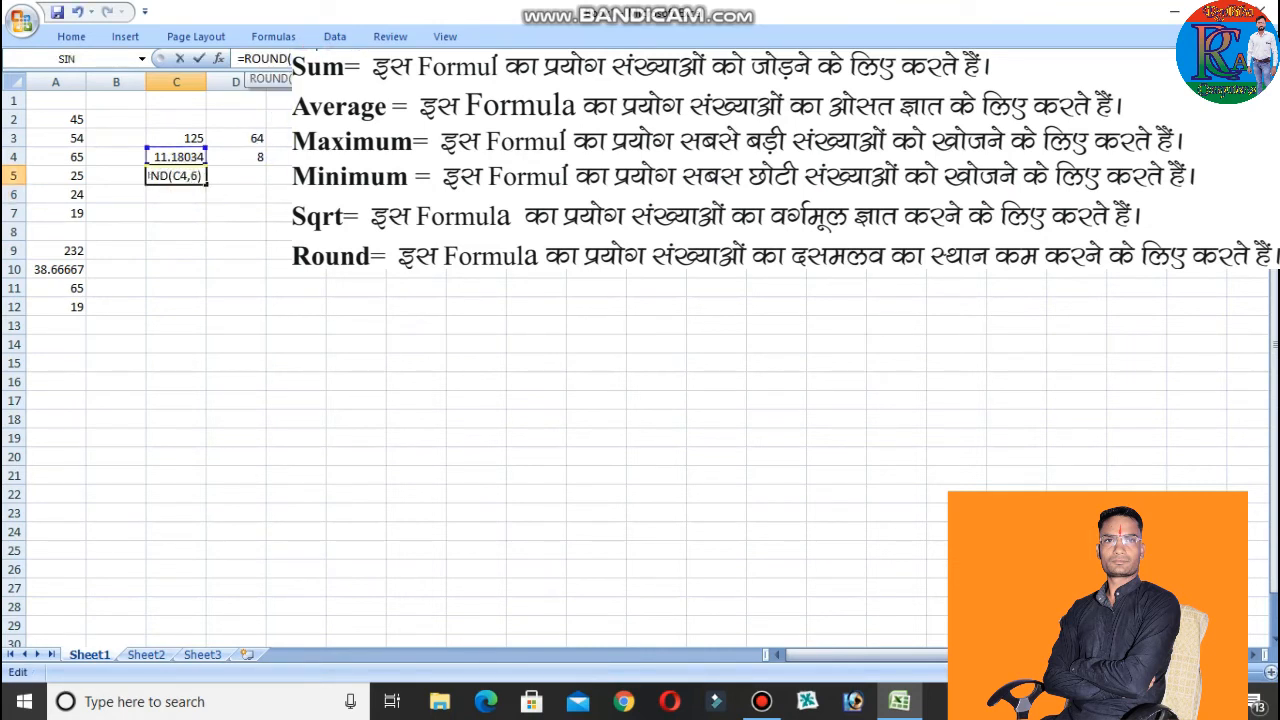
pyautogui.press('BackSpace')
pyautogui.write('4')
pyautogui.press('Return')
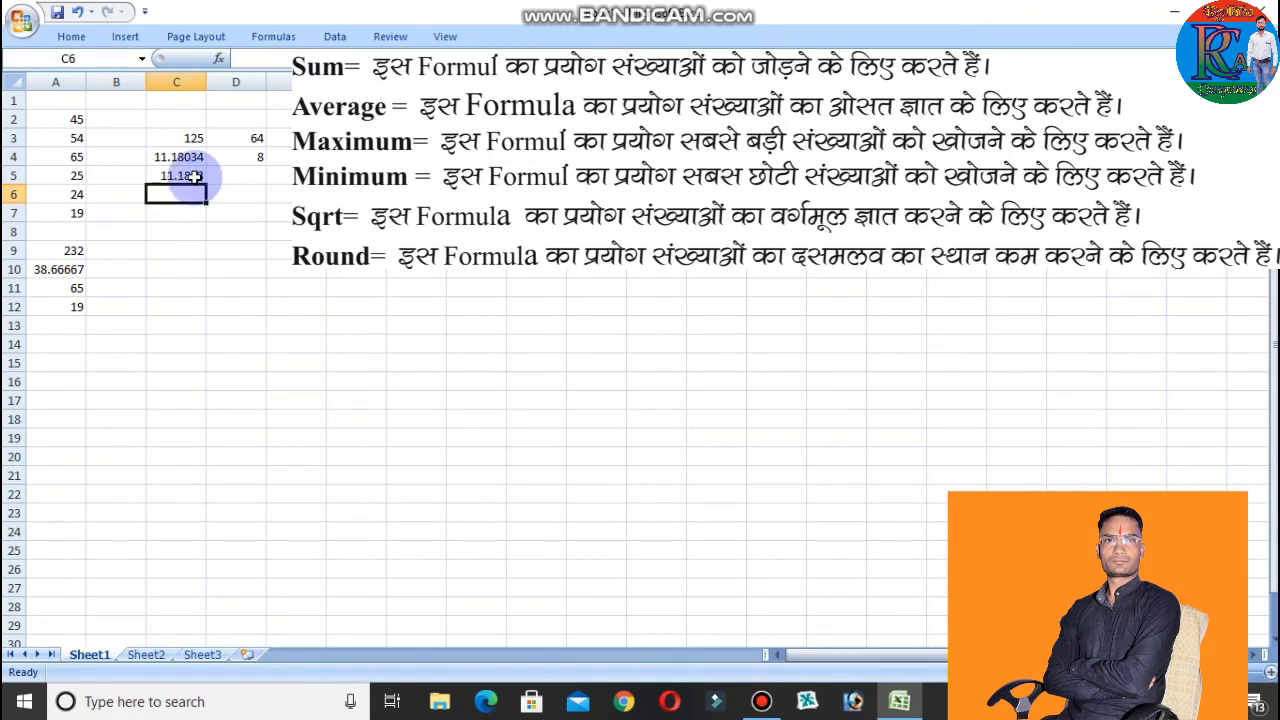
# Round the average in A10 to three decimals in cell C10 with the formula =round(A10,3).
pyautogui.click(166, 268)
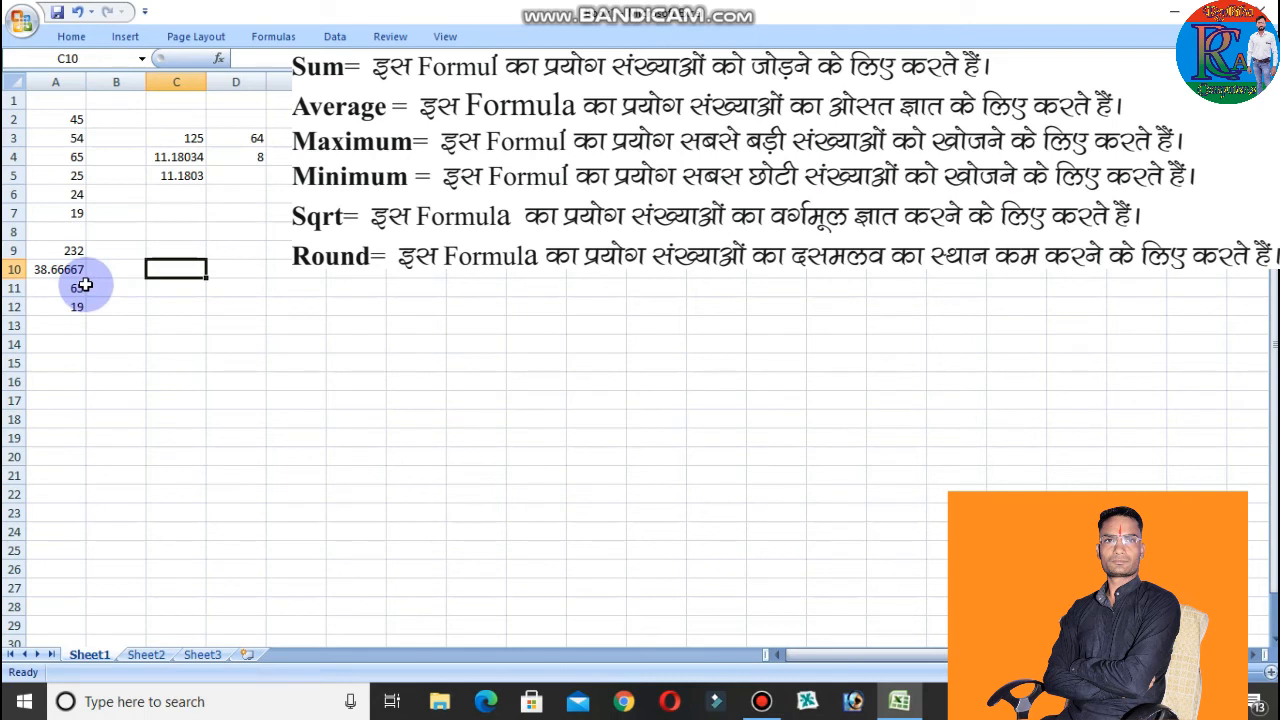
pyautogui.write('=')
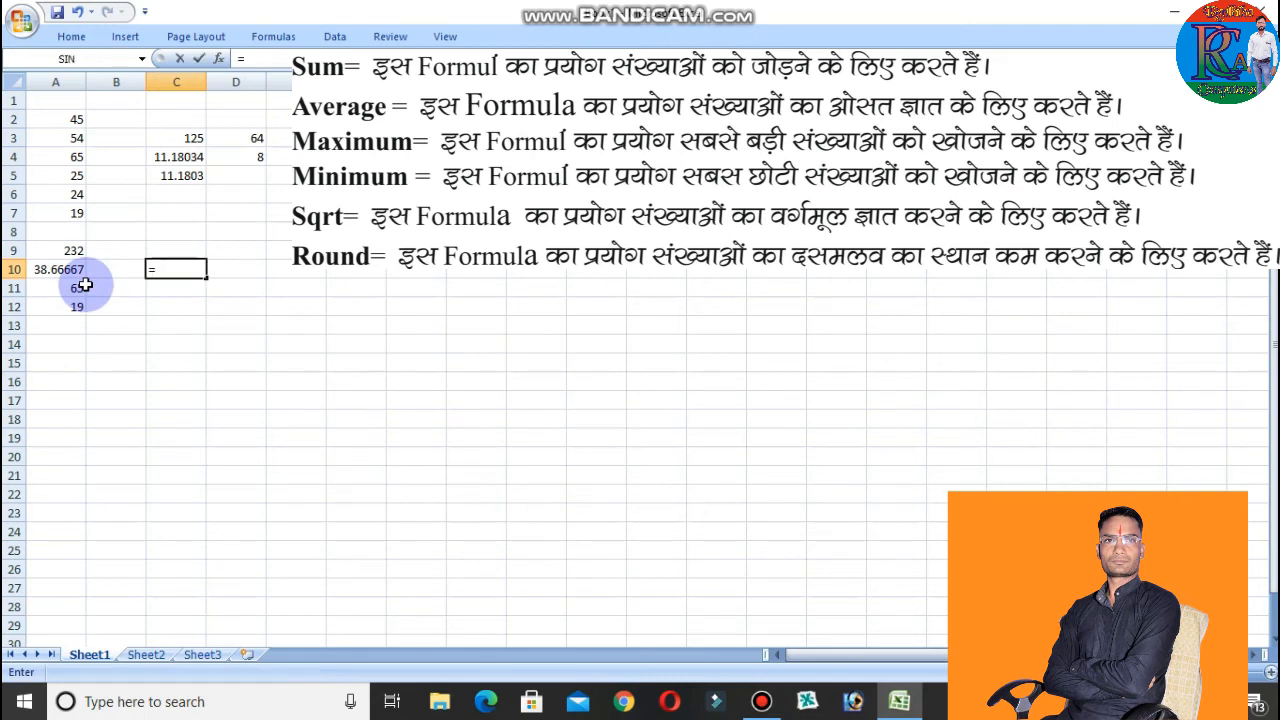
pyautogui.write('rou')
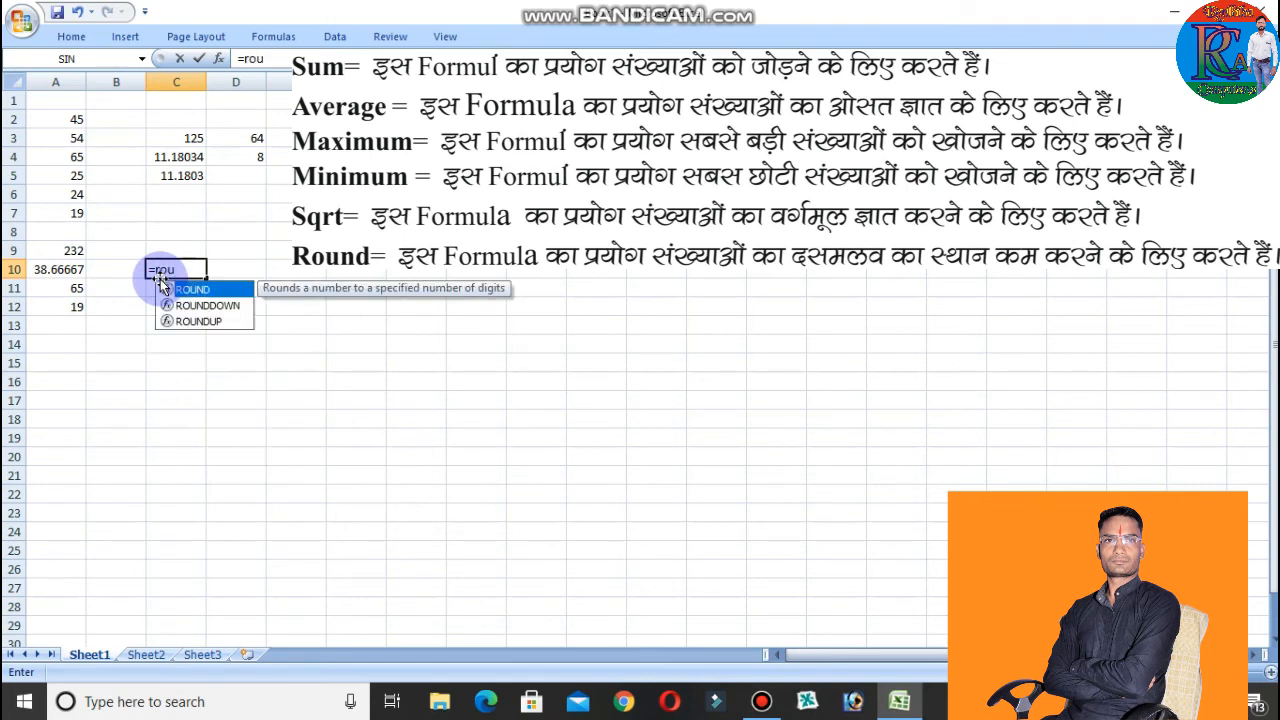
pyautogui.write('nd(')
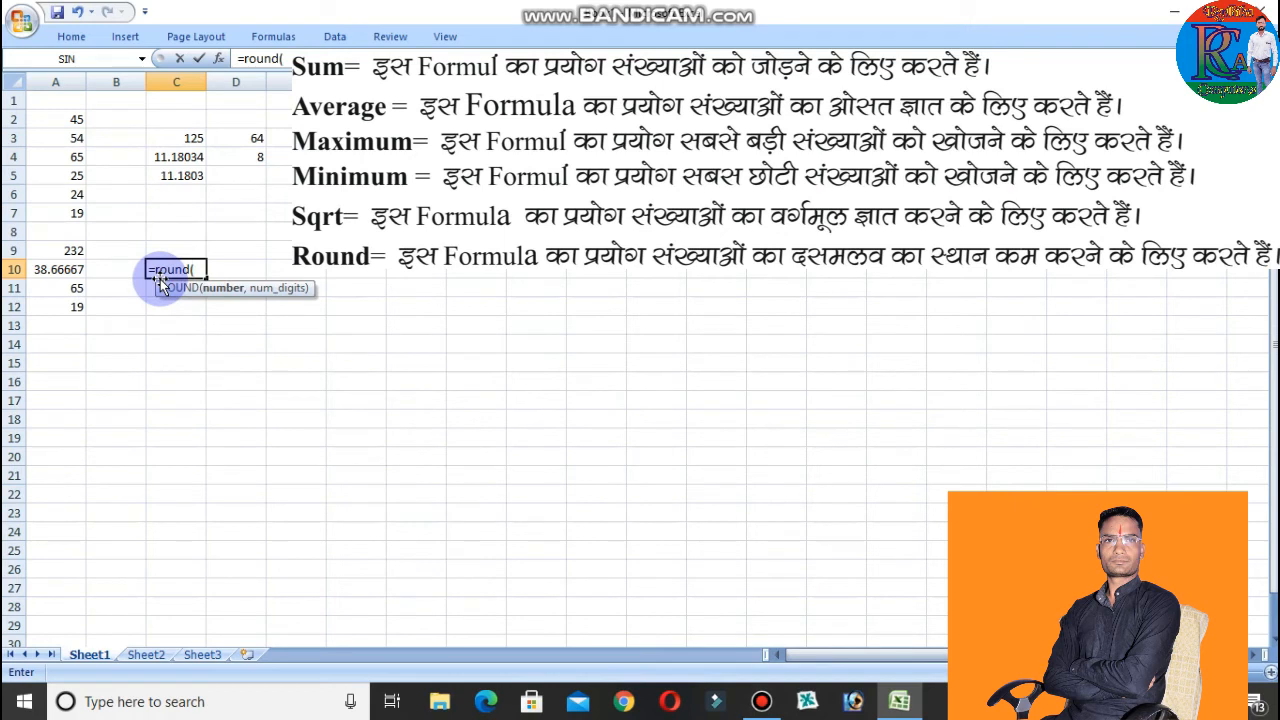
pyautogui.click(62, 269)
pyautogui.write(')')
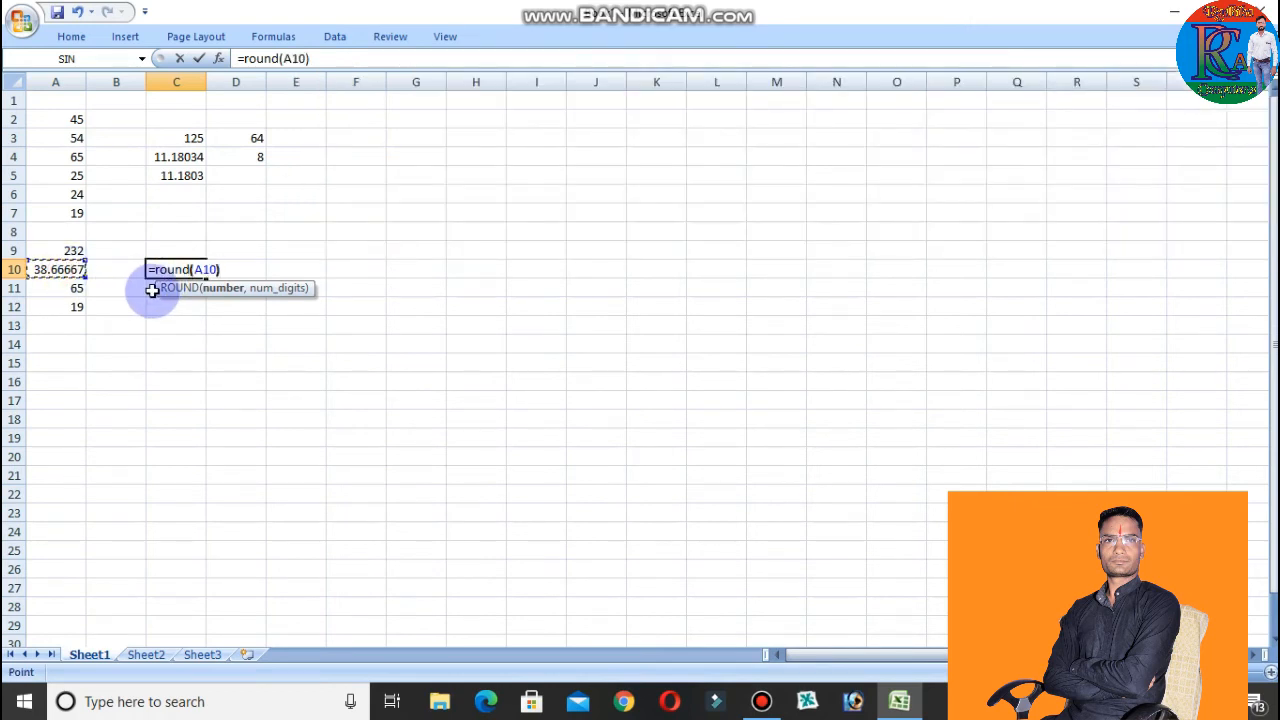
pyautogui.press('BackSpace')
pyautogui.write('.')
pyautogui.press('BackSpace')
pyautogui.write(',')
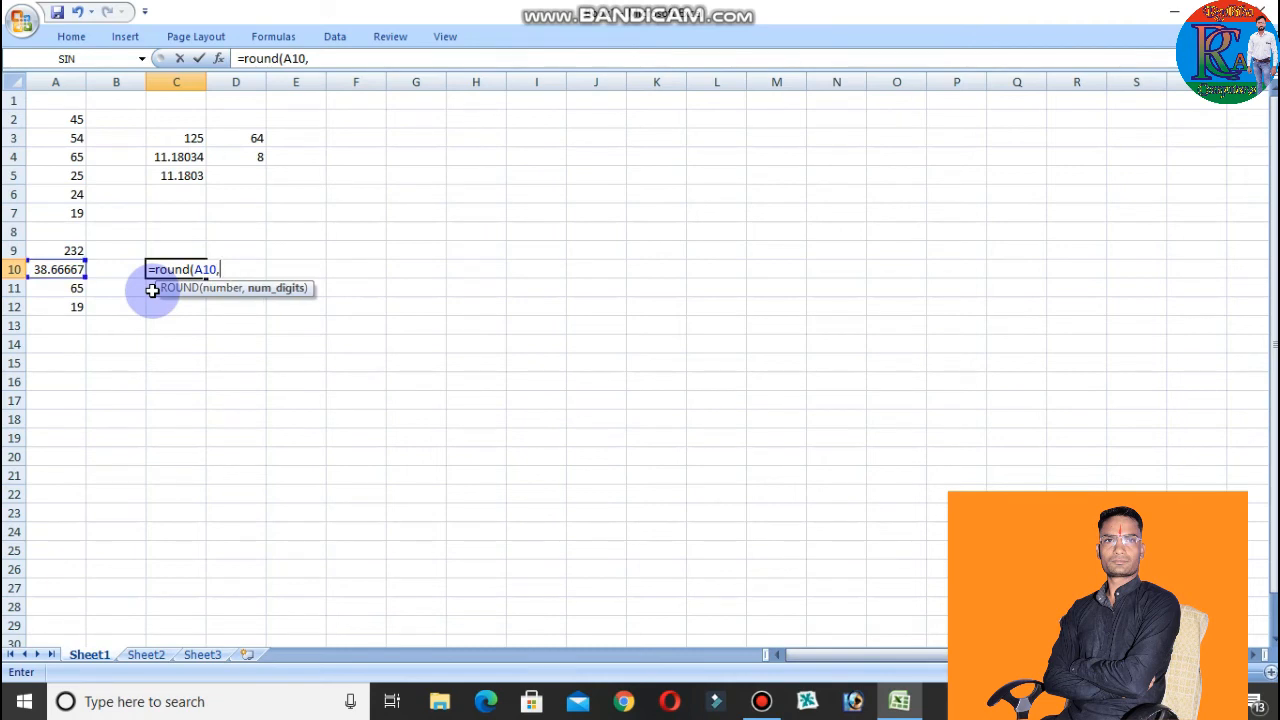
pyautogui.write('3)')
pyautogui.press('Return')
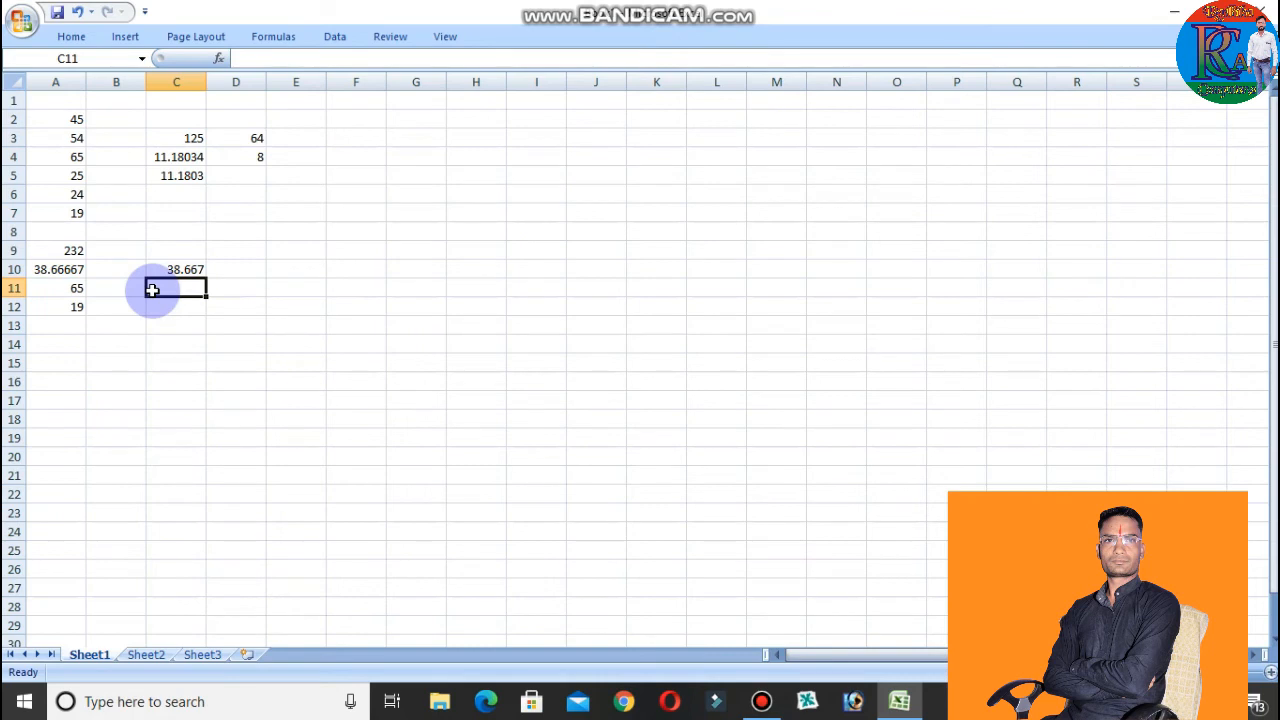